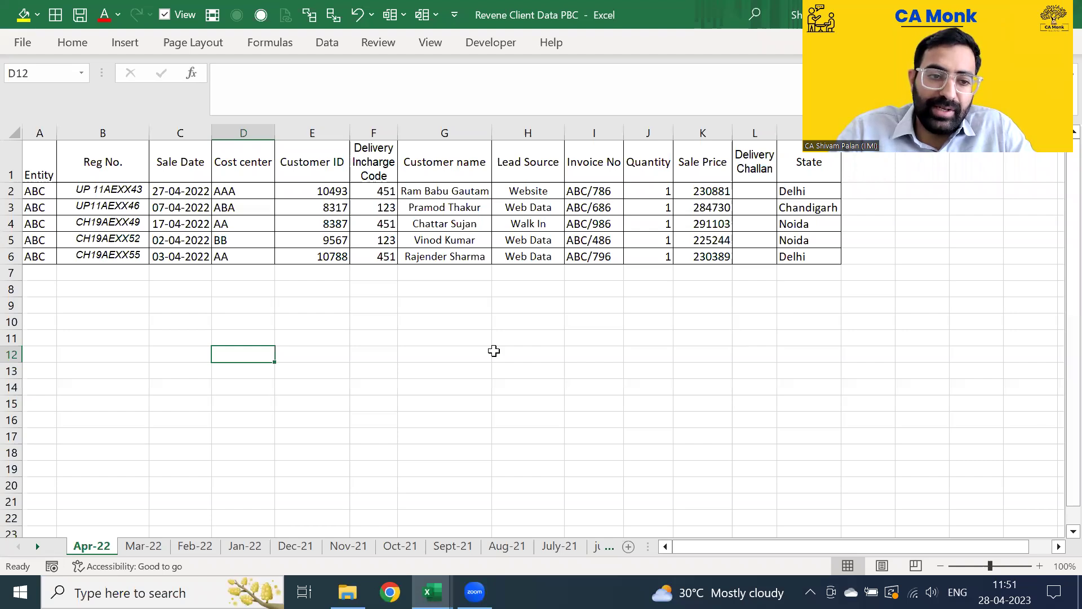
# Browse the monthly sheets from Mar-22 back to May-21, then return to Apr-22.
pyautogui.hotkey('ctrl', 'pagedown')
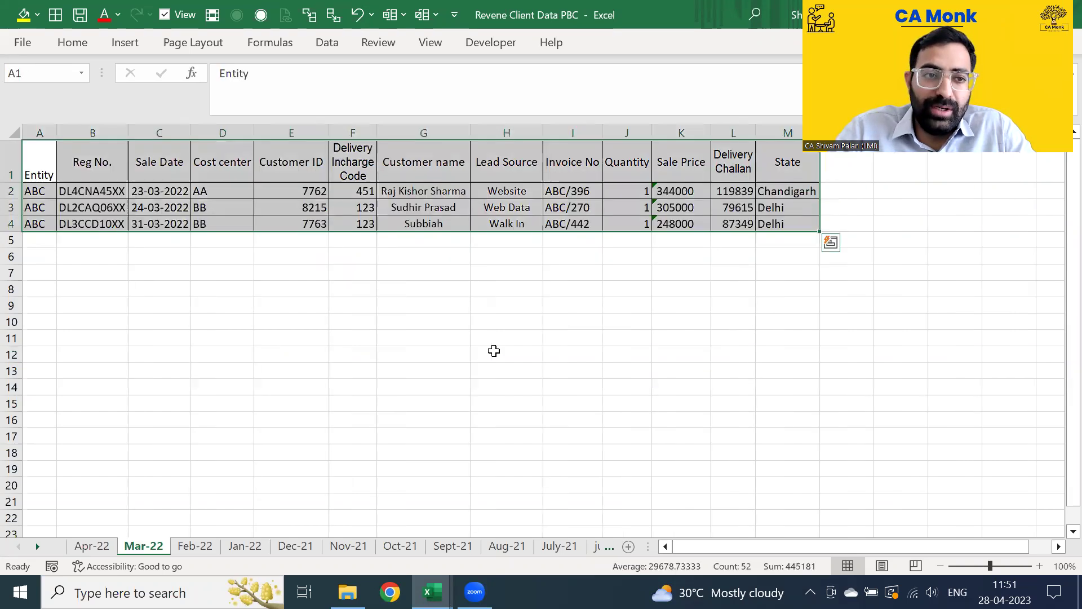
pyautogui.hotkey('ctrl', 'pagedown')
pyautogui.hotkey('ctrl', 'pagedown')
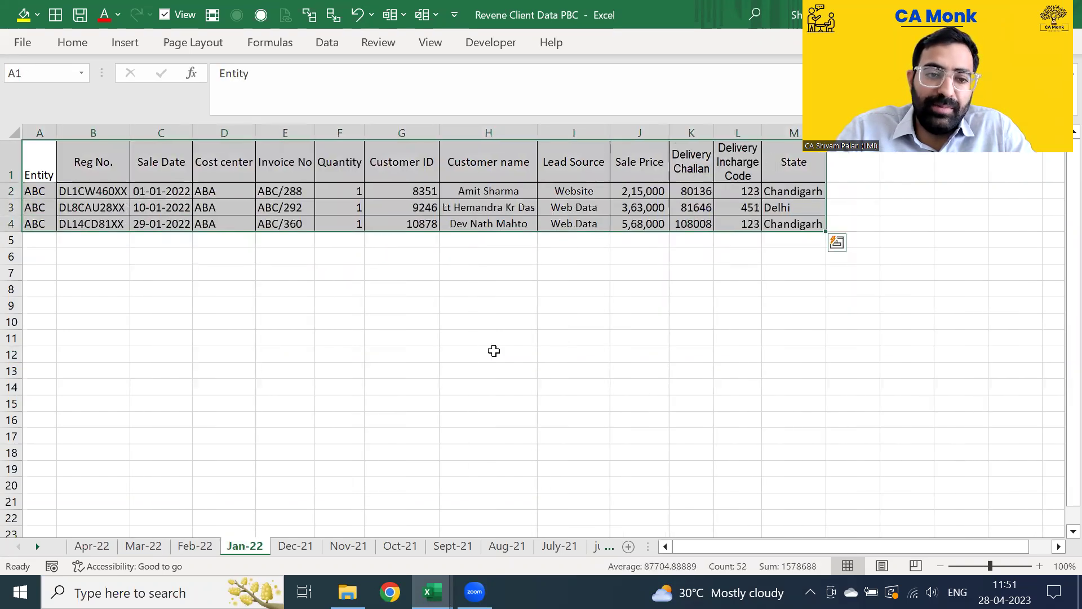
pyautogui.hotkey('ctrl', 'pagedown')
pyautogui.hotkey('ctrl', 'pagedown')
pyautogui.hotkey('ctrl', 'pagedown')
pyautogui.hotkey('ctrl', 'pagedown')
pyautogui.hotkey('ctrl', 'pagedown')
pyautogui.hotkey('ctrl', 'pagedown')
pyautogui.hotkey('ctrl', 'pagedown')
pyautogui.hotkey('ctrl', 'pagedown')
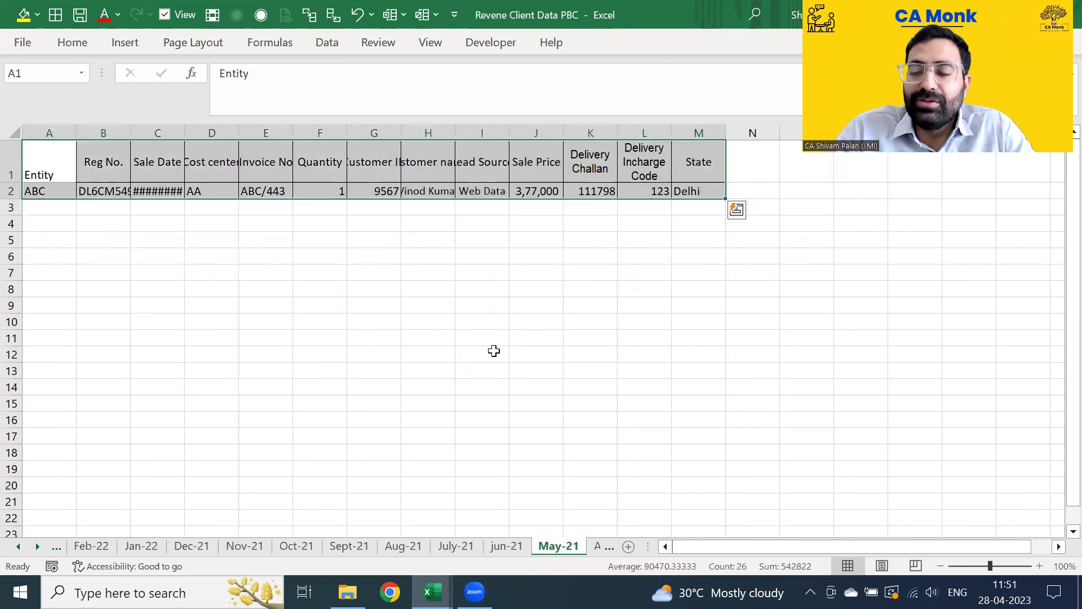
pyautogui.hotkey('ctrl', 'pagedown')
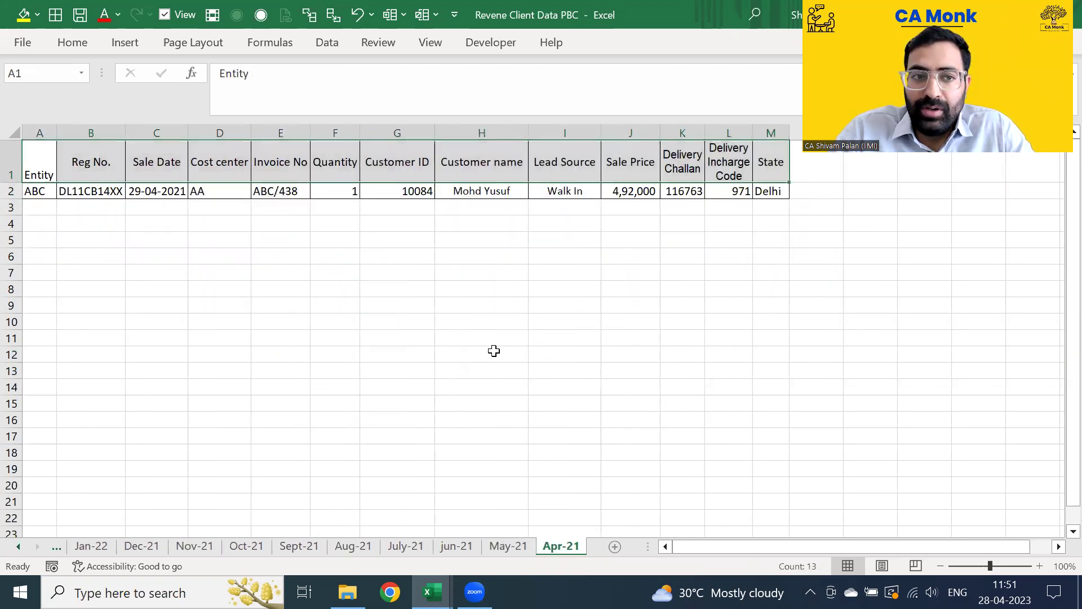
pyautogui.hotkey('ctrl', 'pageup')
pyautogui.hotkey('ctrl', 'pageup')
pyautogui.hotkey('ctrl', 'pageup')
pyautogui.hotkey('ctrl', 'pageup')
pyautogui.hotkey('ctrl', 'pageup')
pyautogui.hotkey('ctrl', 'pageup')
pyautogui.hotkey('ctrl', 'pageup')
pyautogui.hotkey('ctrl', 'pageup')
pyautogui.hotkey('ctrl', 'pageup')
pyautogui.hotkey('ctrl', 'pageup')
pyautogui.hotkey('ctrl', 'pageup')
pyautogui.hotkey('ctrl', 'pageup')
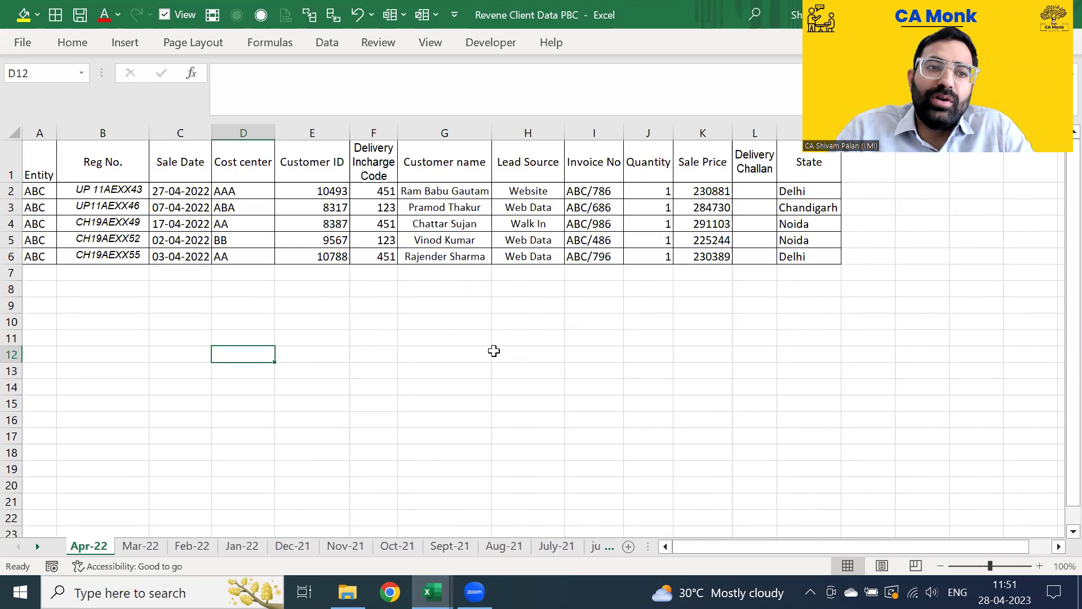
pyautogui.hotkey('ctrl', 'Up')
pyautogui.hotkey('ctrl', 'Up')
pyautogui.press('Down')
pyautogui.press('Left')
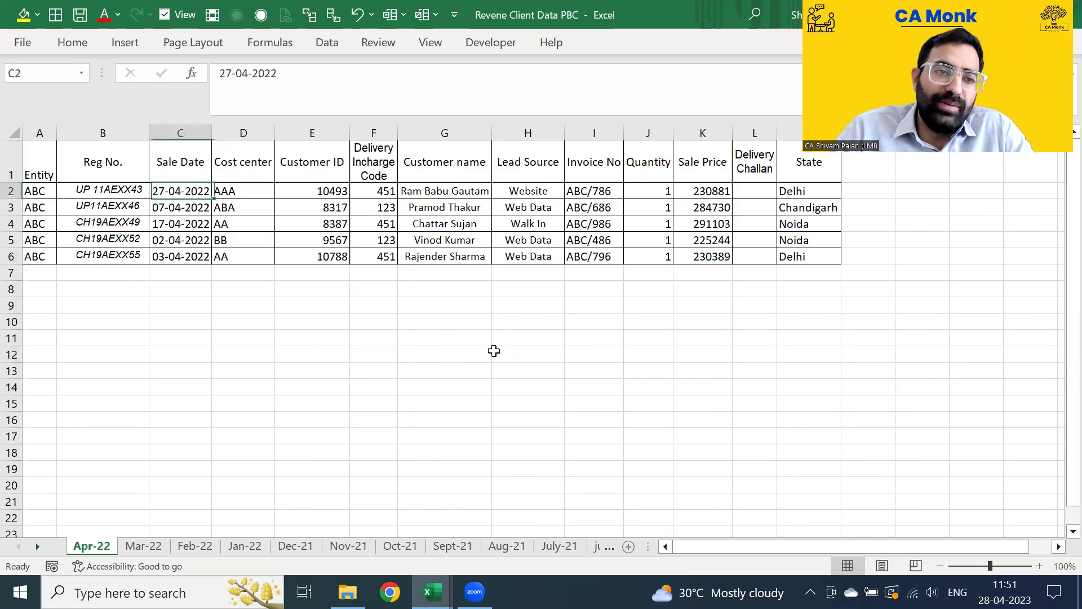
# Copy Mar-22 rows A2:M4, go to Apr-22 cell A7, cancel the copy and return to Mar-22.
pyautogui.press('Left')
pyautogui.hotkey('ctrl', 'pagedown')
pyautogui.press('Down')
pyautogui.hotkey('ctrl', 'shift', 'Right')
pyautogui.hotkey('ctrl', 'shift', 'Down')
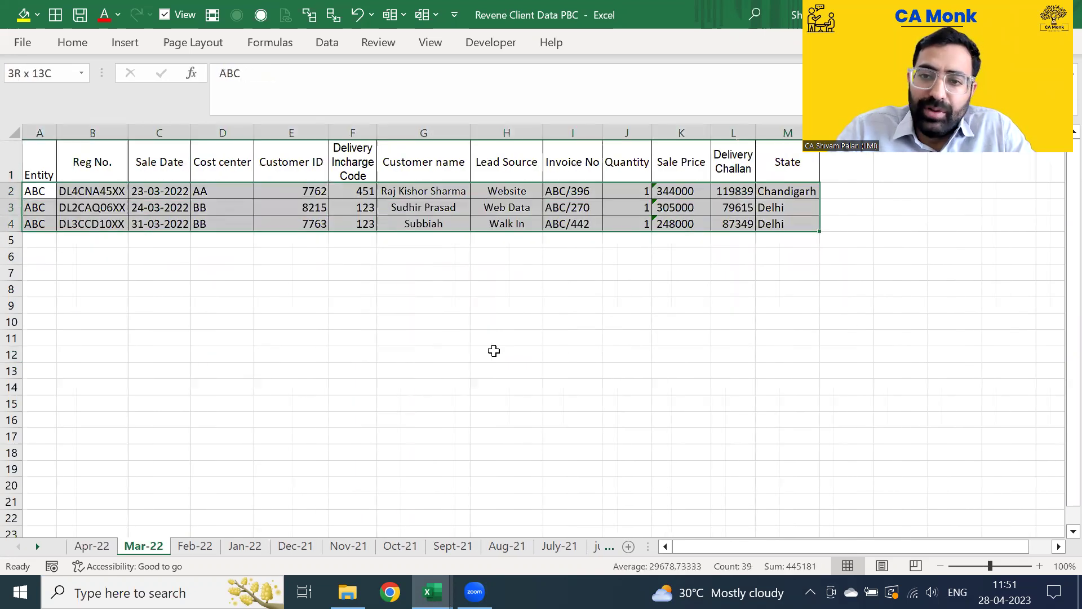
pyautogui.hotkey('ctrl', 'c')
pyautogui.hotkey('ctrl', 'pageup')
pyautogui.press('Down')
pyautogui.press('Down')
pyautogui.press('Down')
pyautogui.press('Down')
pyautogui.press('Down')
pyautogui.press('Left')
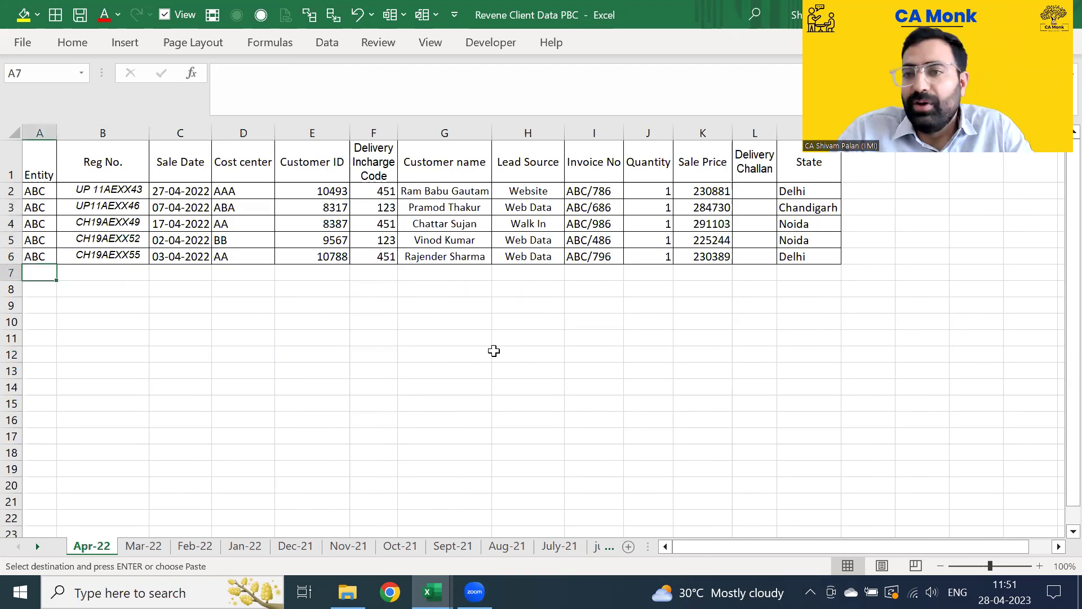
pyautogui.press('Escape')
pyautogui.hotkey('ctrl', 'pagedown')
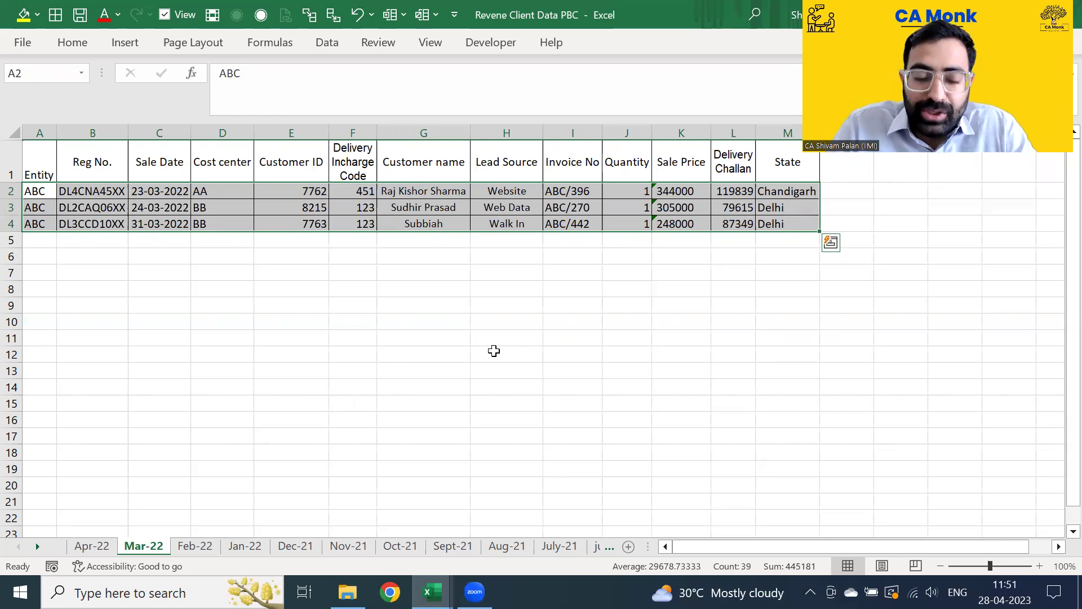
# Browse the month sheets from Aug-21 to Apr-21 and select the July-21 header row A1:M1.
pyautogui.hotkey('ctrl', 'Home')
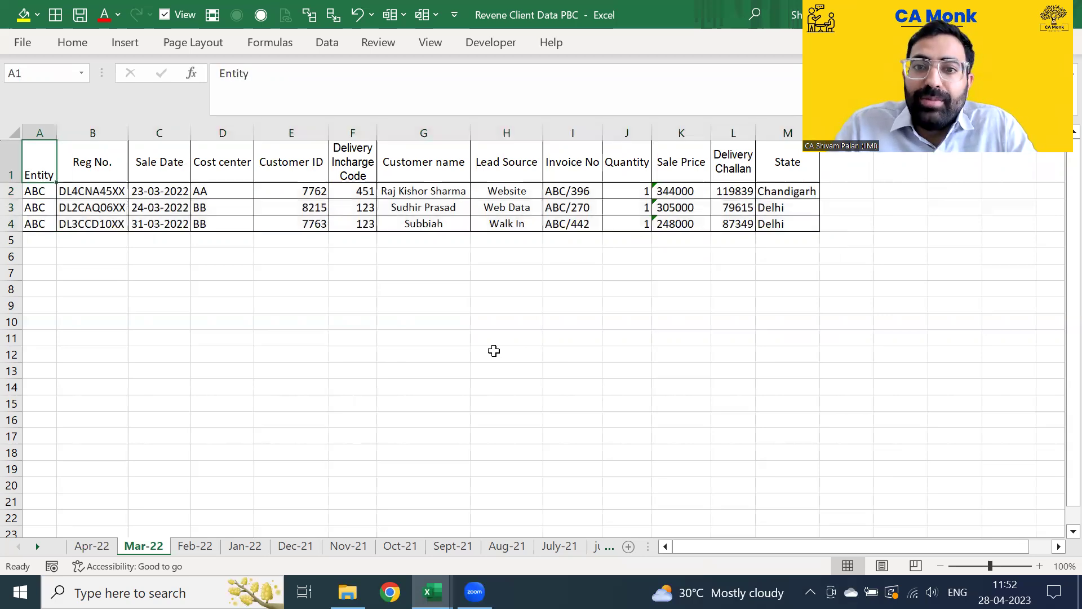
pyautogui.hotkey('ctrl', 'pagedown')
pyautogui.hotkey('ctrl', 'pagedown')
pyautogui.hotkey('ctrl', 'pagedown')
pyautogui.hotkey('ctrl', 'pagedown')
pyautogui.hotkey('ctrl', 'pagedown')
pyautogui.hotkey('ctrl', 'pagedown')
pyautogui.hotkey('ctrl', 'pagedown')
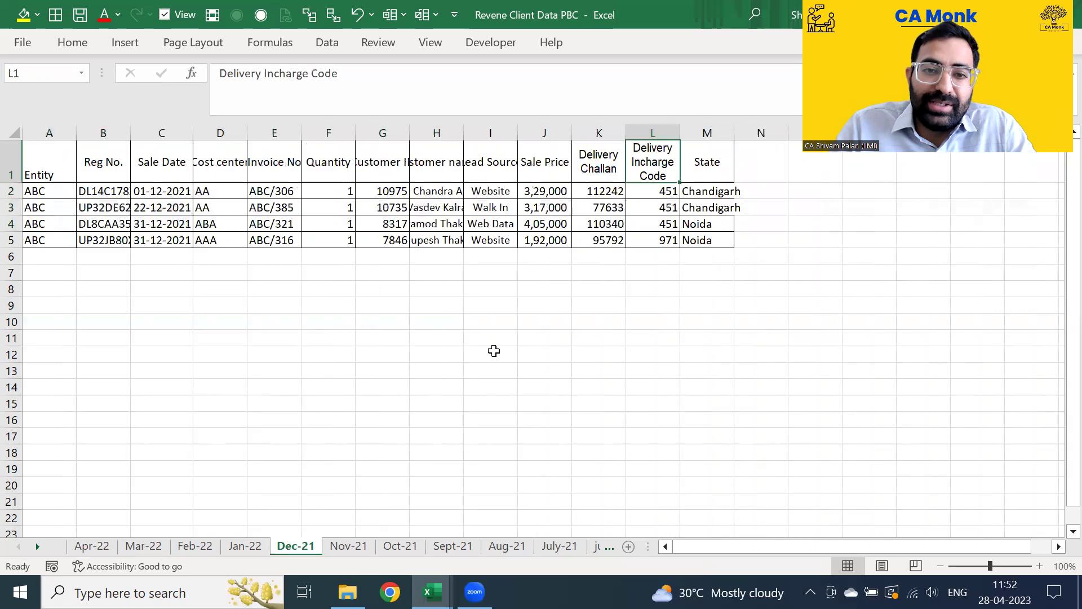
pyautogui.hotkey('ctrl', 'pagedown')
pyautogui.hotkey('ctrl', 'pagedown')
pyautogui.hotkey('ctrl', 'pagedown')
pyautogui.hotkey('ctrl', 'pagedown')
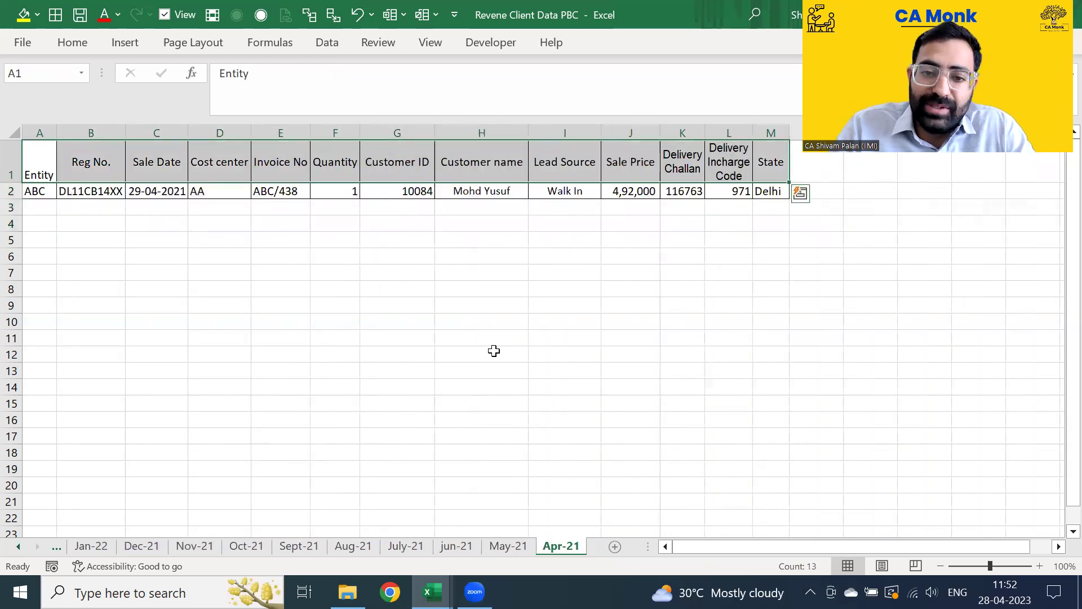
pyautogui.hotkey('ctrl', 'pageup')
pyautogui.hotkey('ctrl', 'pageup')
pyautogui.hotkey('ctrl', 'pageup')
pyautogui.hotkey('ctrl', 'pageup')
pyautogui.hotkey('ctrl', 'pageup')
pyautogui.hotkey('ctrl', 'pageup')
pyautogui.hotkey('ctrl', 'pageup')
pyautogui.hotkey('ctrl', 'pageup')
pyautogui.hotkey('ctrl', 'pageup')
pyautogui.hotkey('ctrl', 'pageup')
pyautogui.hotkey('ctrl', 'pageup')
pyautogui.hotkey('ctrl', 'pageup')
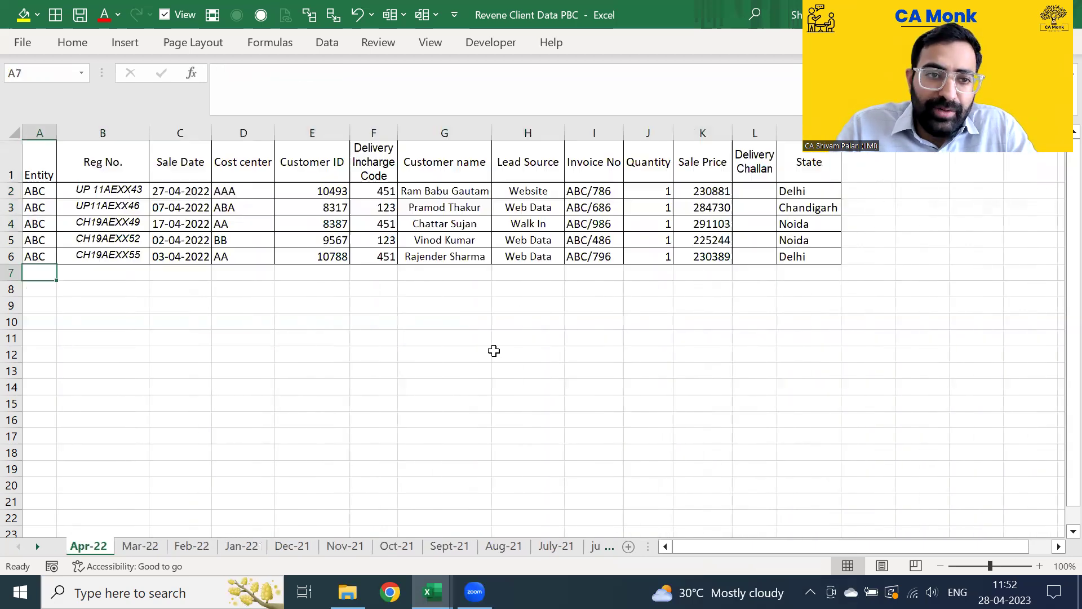
pyautogui.press('Up')
pyautogui.hotkey('ctrl', 'Up')
pyautogui.hotkey('ctrl', 'shift', 'Right')
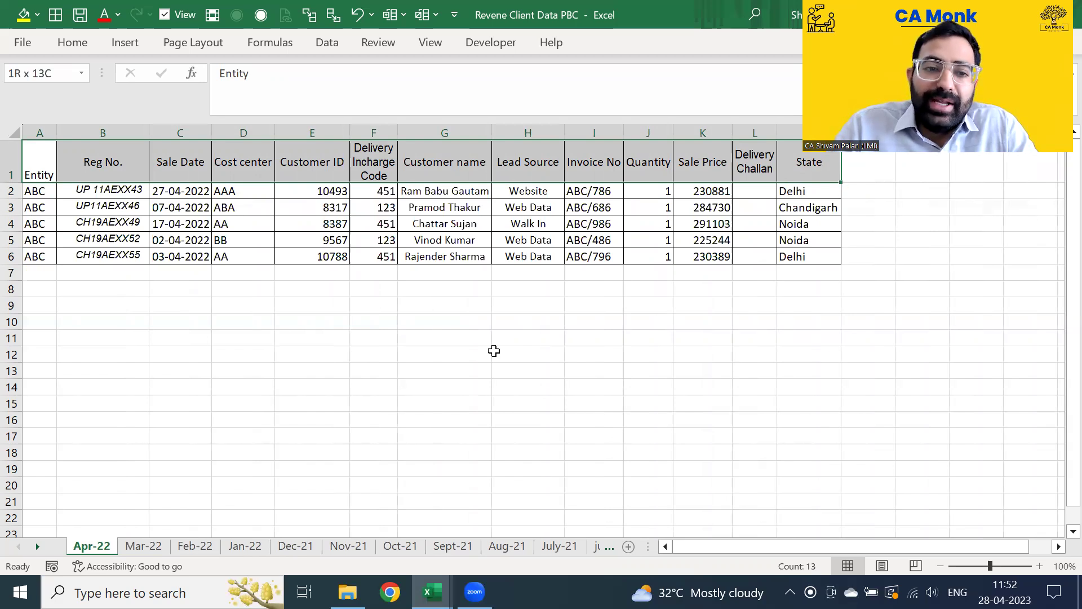
# Compare the Jan-22 and Nov-21 header rows, then create a new blank workbook.
pyautogui.hotkey('ctrl', 'pagedown')
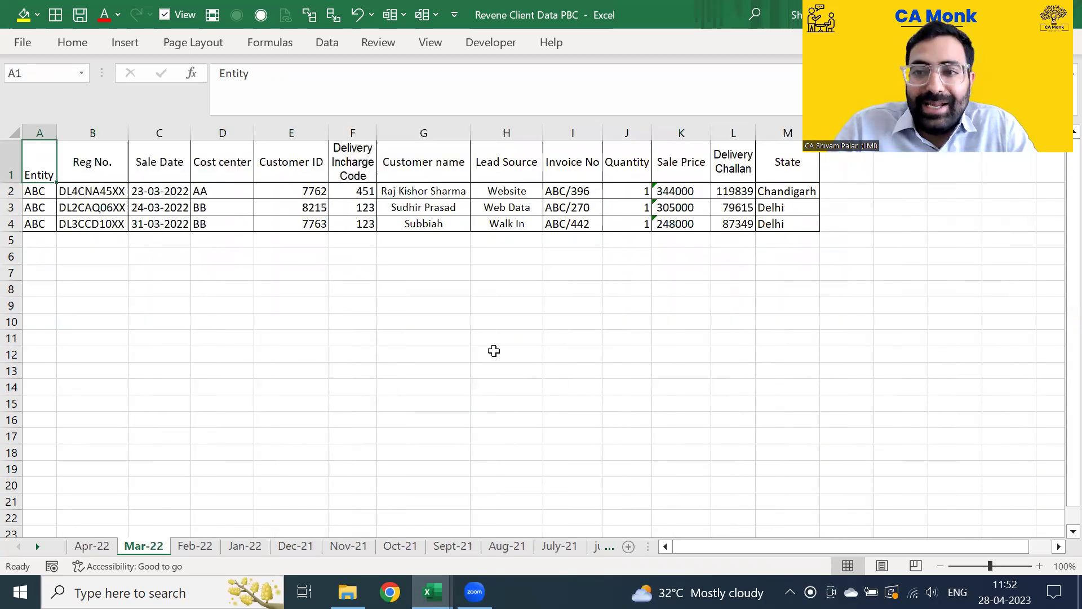
pyautogui.hotkey('ctrl', 'pagedown')
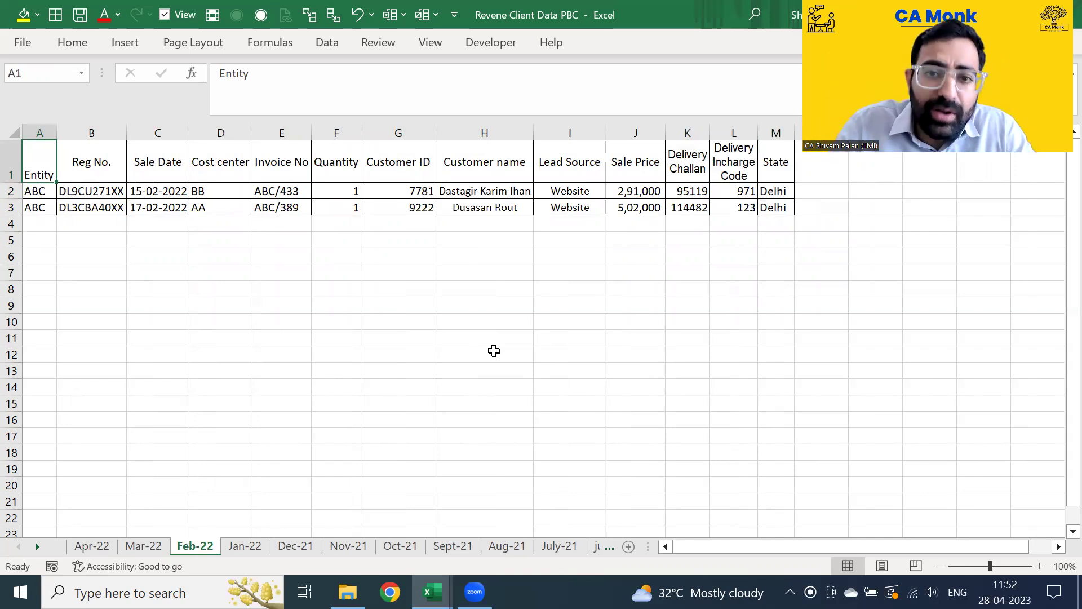
pyautogui.hotkey('ctrl', 'pagedown')
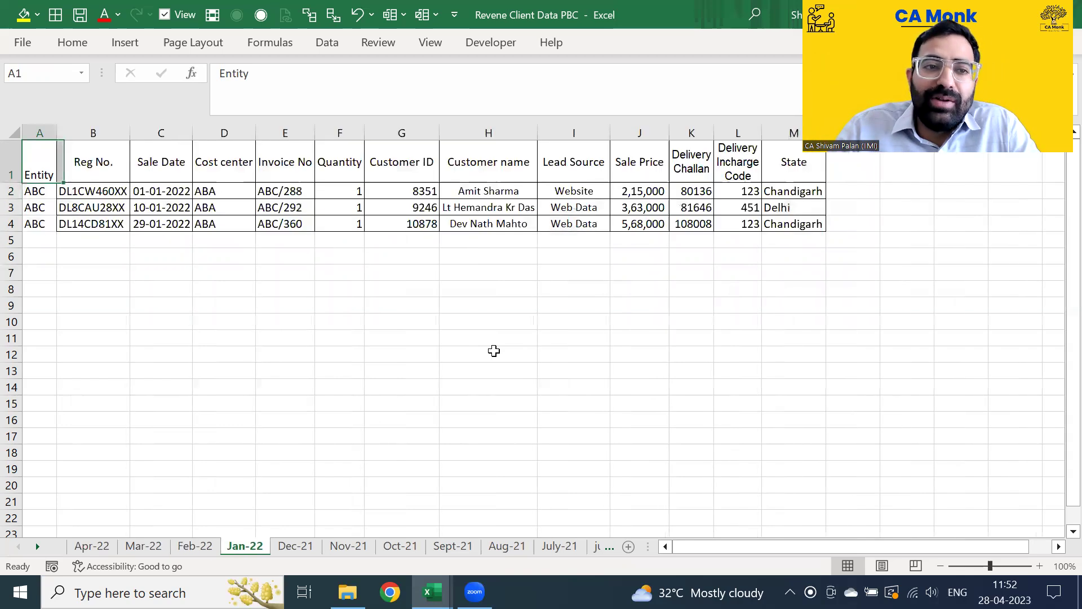
pyautogui.hotkey('ctrl', 'shift', 'Right')
pyautogui.hotkey('ctrl', 'shift', 'Left')
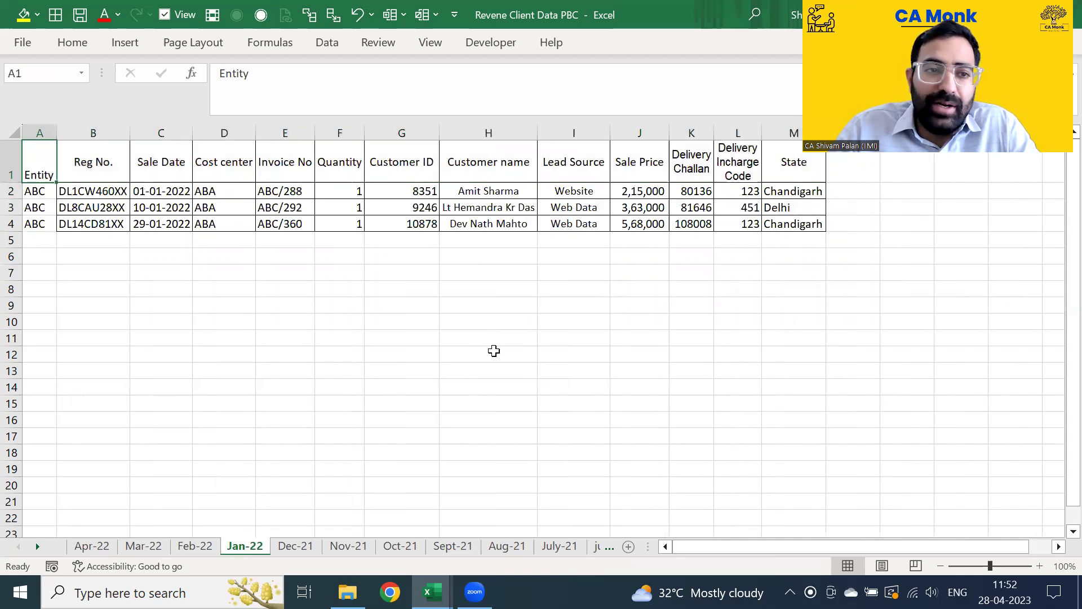
pyautogui.hotkey('ctrl', 'shift', 'Right')
pyautogui.hotkey('ctrl', 'pagedown')
pyautogui.hotkey('ctrl', 'pagedown')
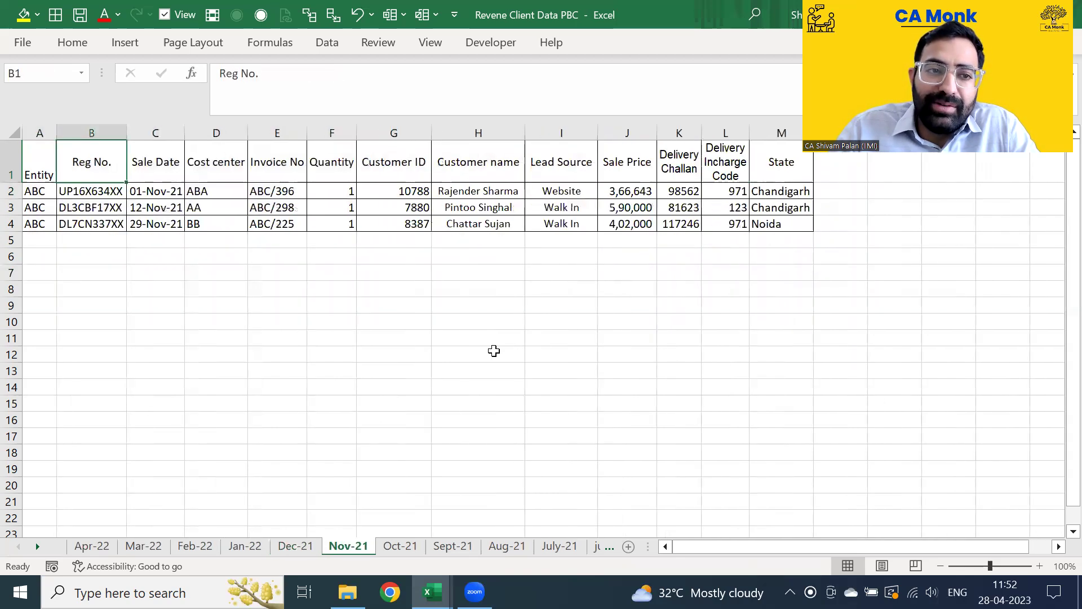
pyautogui.press('Left')
pyautogui.hotkey('ctrl', 'shift', 'Right')
pyautogui.hotkey('ctrl', 'pagedown')
pyautogui.hotkey('ctrl', 'pagedown')
pyautogui.hotkey('ctrl', 'pagedown')
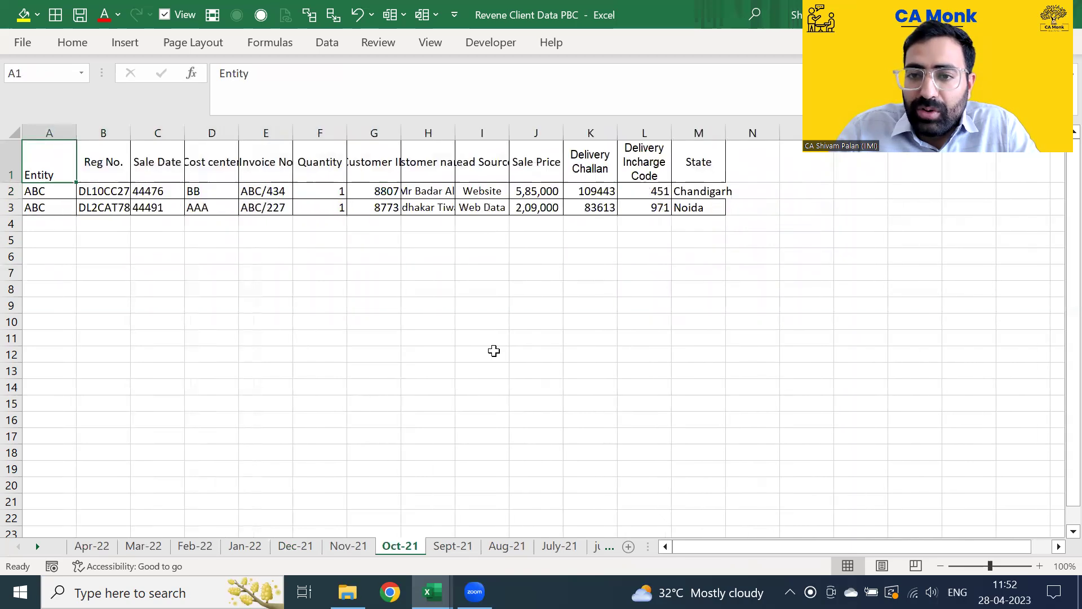
pyautogui.hotkey('ctrl', 'pageup')
pyautogui.hotkey('ctrl', 'pageup')
pyautogui.hotkey('ctrl', 'pageup')
pyautogui.hotkey('ctrl', 'pageup')
pyautogui.hotkey('ctrl', 'pageup')
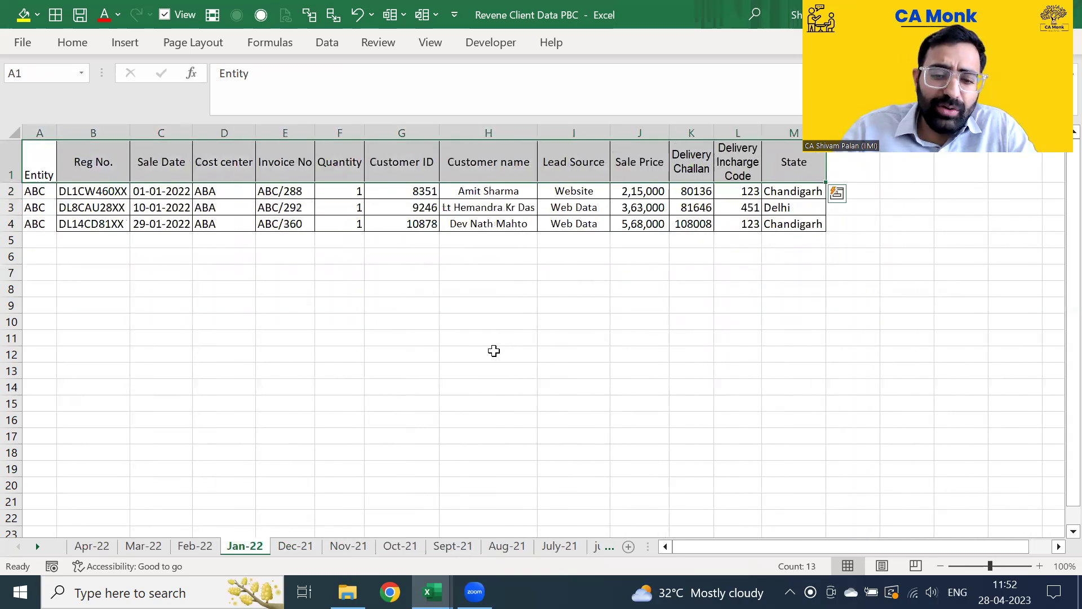
pyautogui.press('Left')
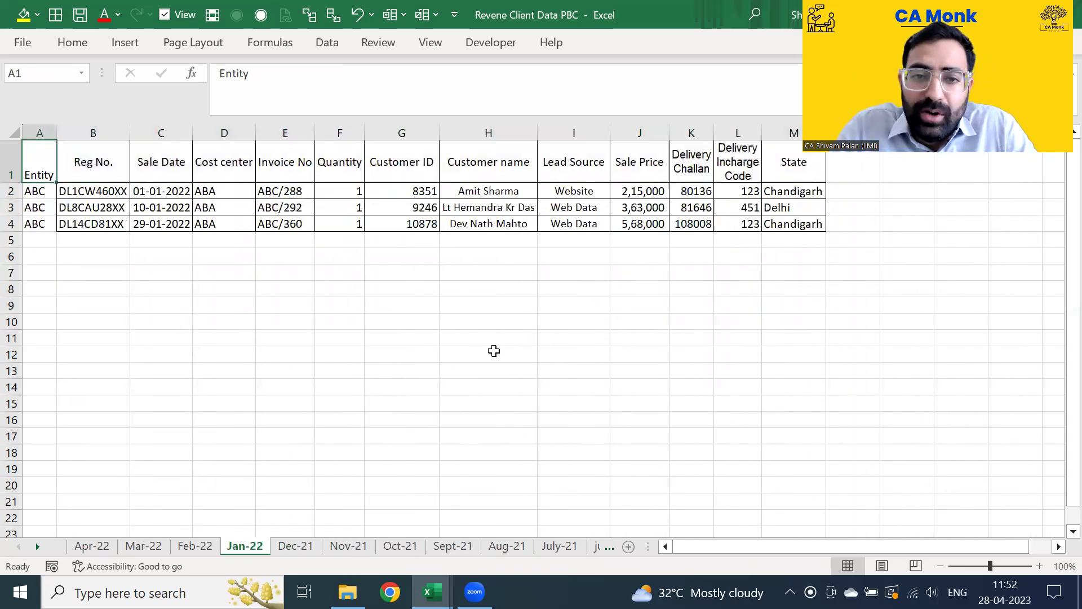
pyautogui.hotkey('ctrl', 'n')
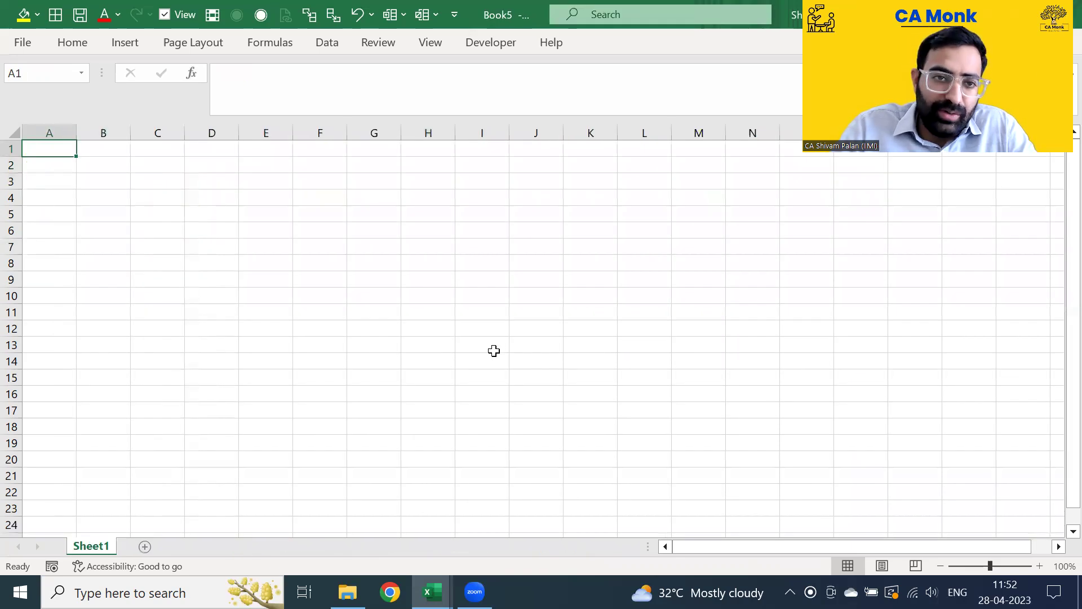
# Import the Revene Client Data PBC workbook via Data > Get Data > From File > From Excel Workbook.
pyautogui.click(326, 42)
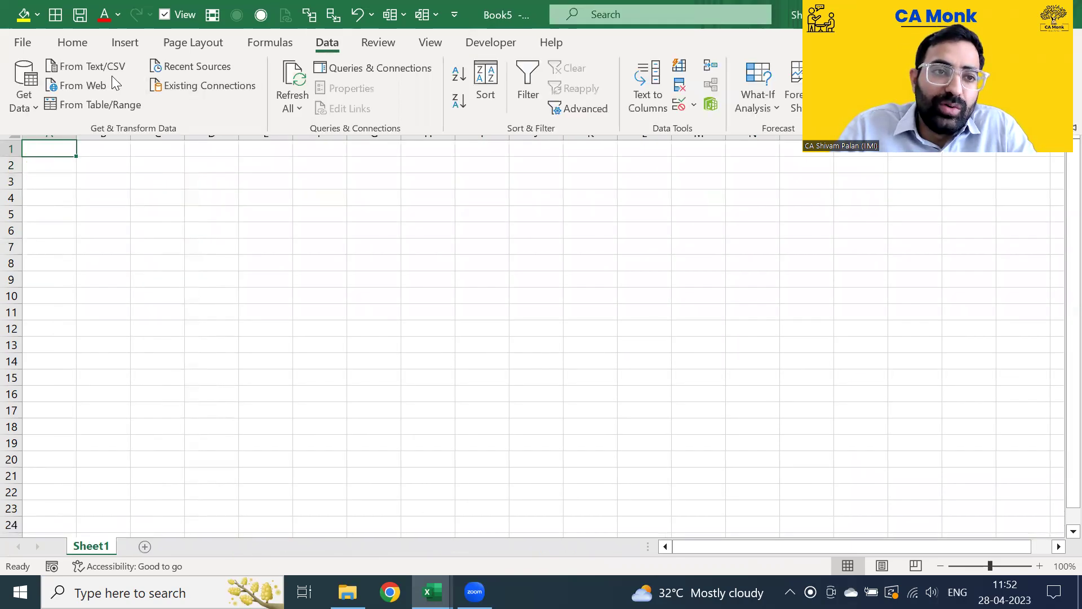
pyautogui.click(24, 87)
pyautogui.moveTo(91, 130)
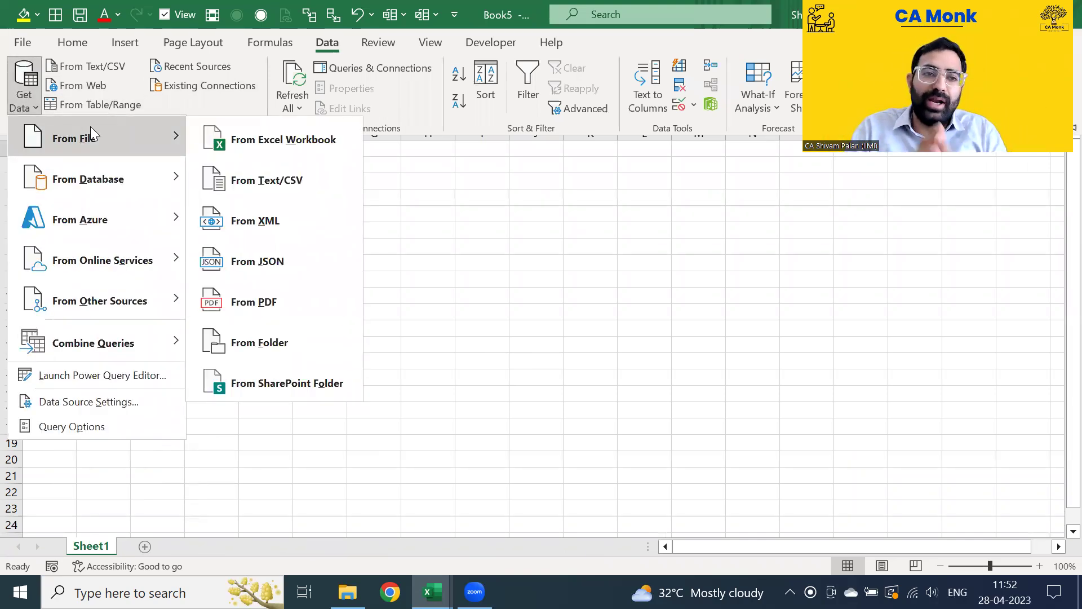
pyautogui.click(245, 144)
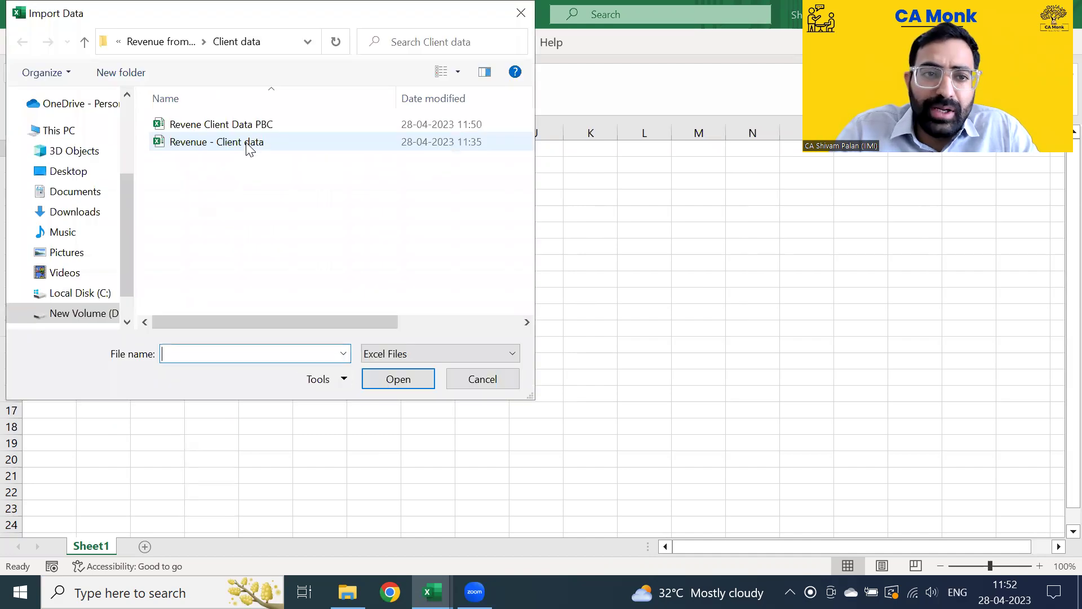
pyautogui.click(260, 124)
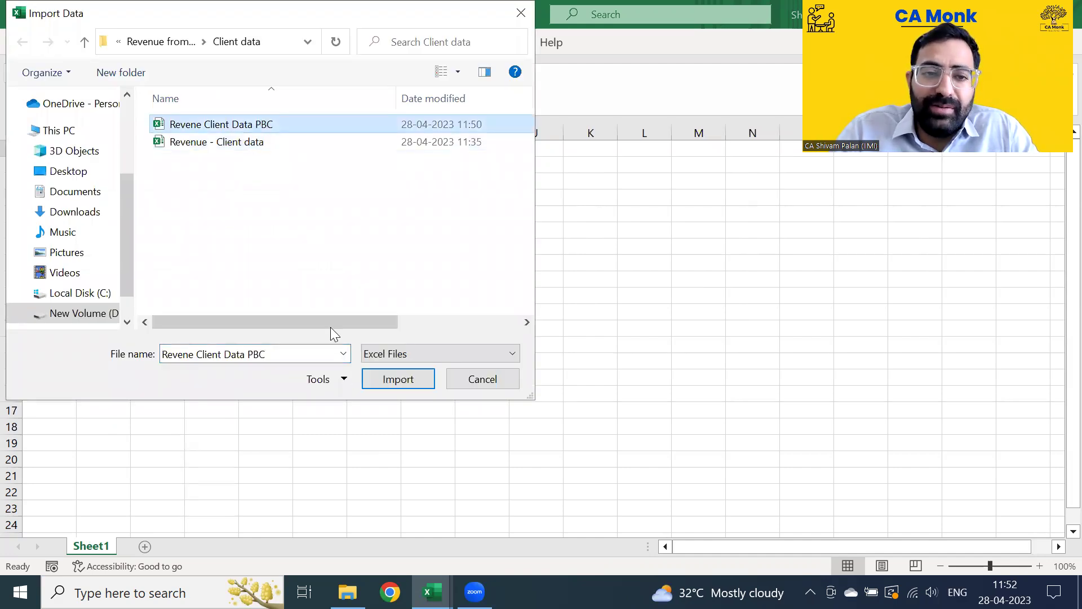
pyautogui.click(410, 376)
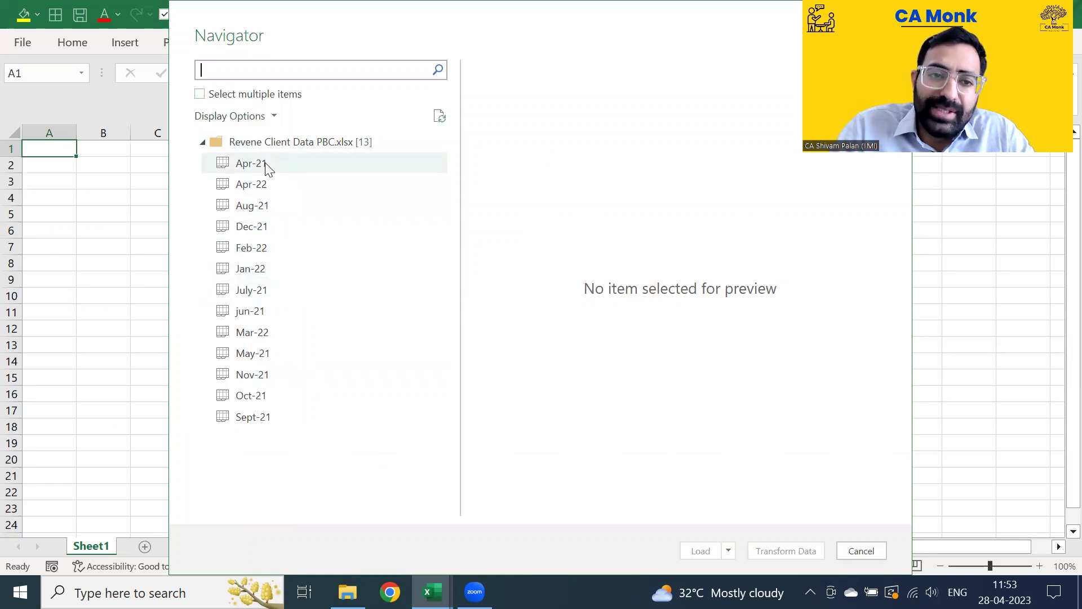
# Preview the Apr-21 and Aug-21 sheets in the Navigator, then send Aug-21 to Power Query with Transform Data.
pyautogui.click(298, 165)
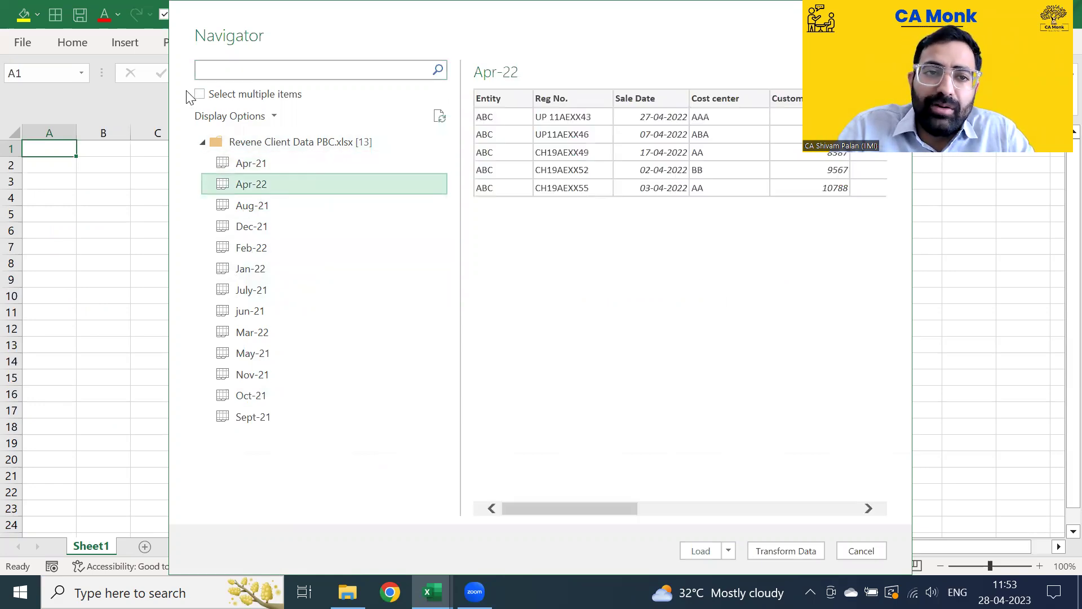
pyautogui.click(200, 94)
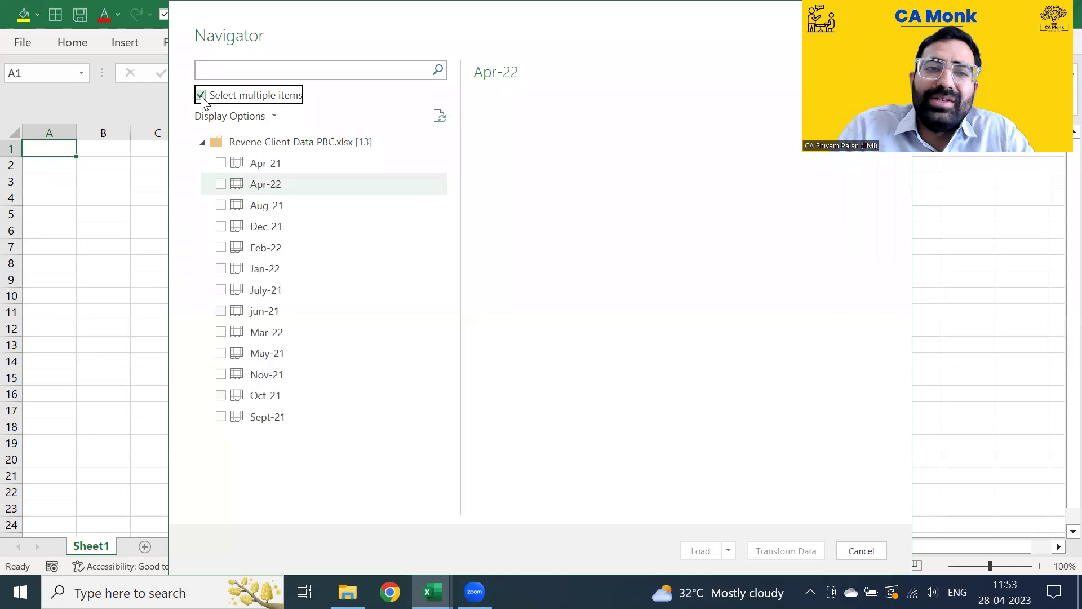
pyautogui.click(201, 96)
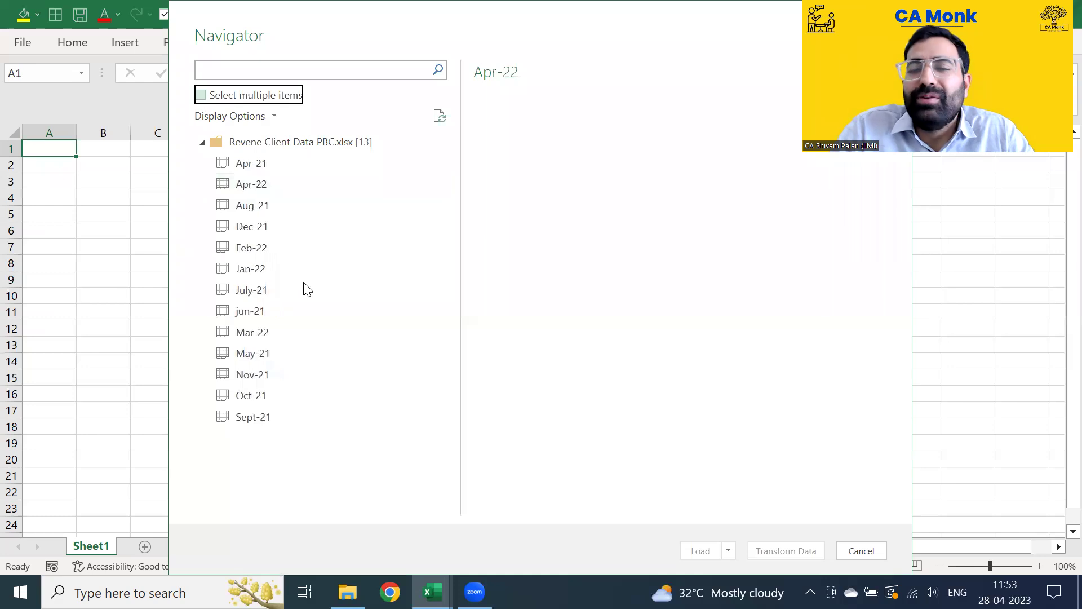
pyautogui.click(327, 206)
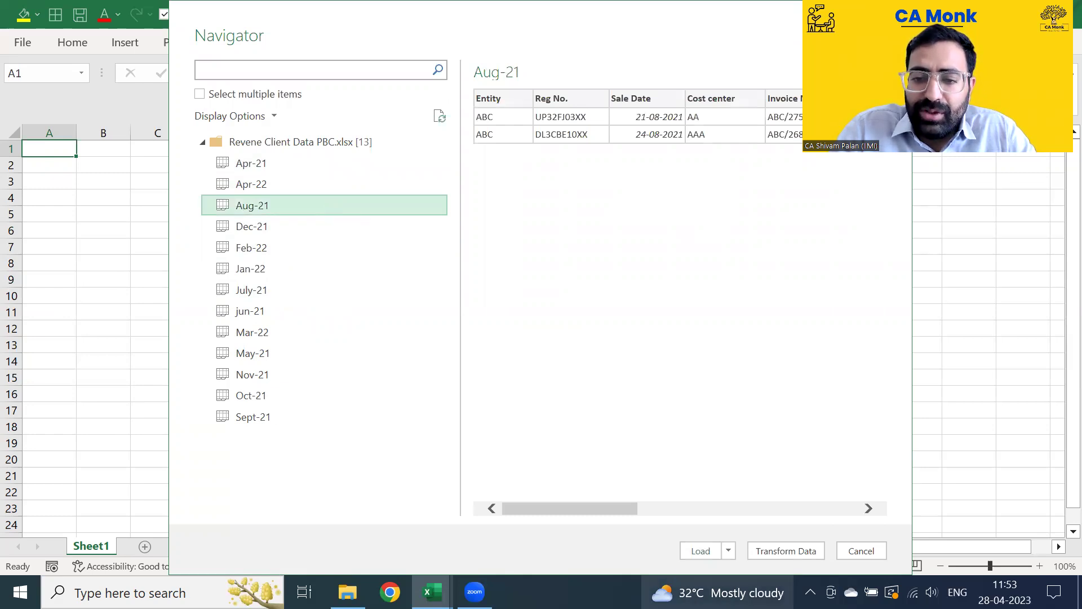
pyautogui.click(802, 550)
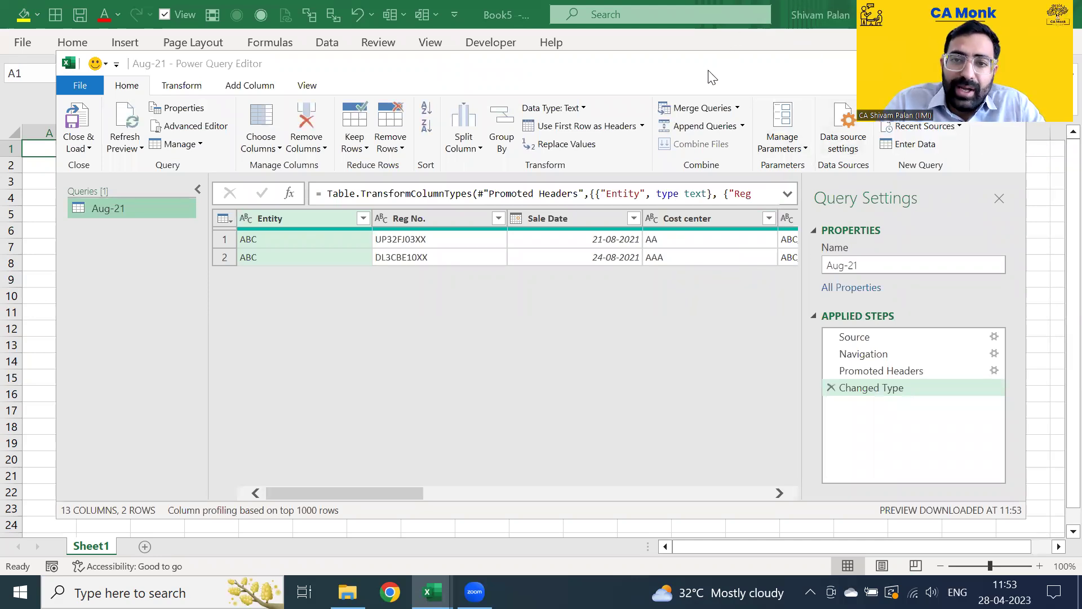
# Delete the Navigation, Promoted Headers and Changed Type applied steps, leaving only Source.
pyautogui.moveTo(707, 72); pyautogui.dragTo(672, 42)
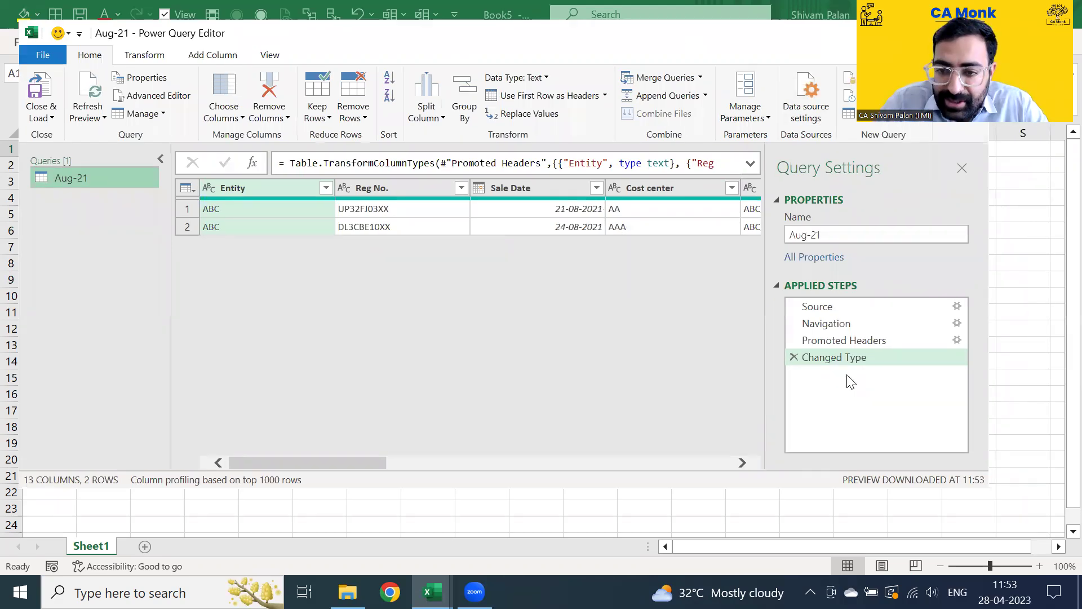
pyautogui.click(793, 325)
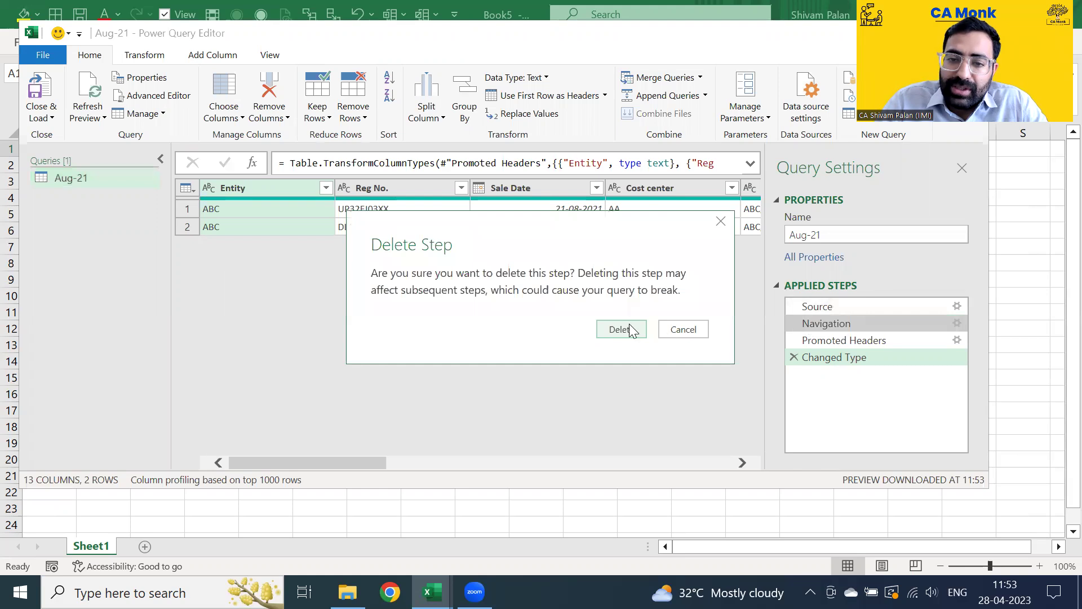
pyautogui.press('Escape')
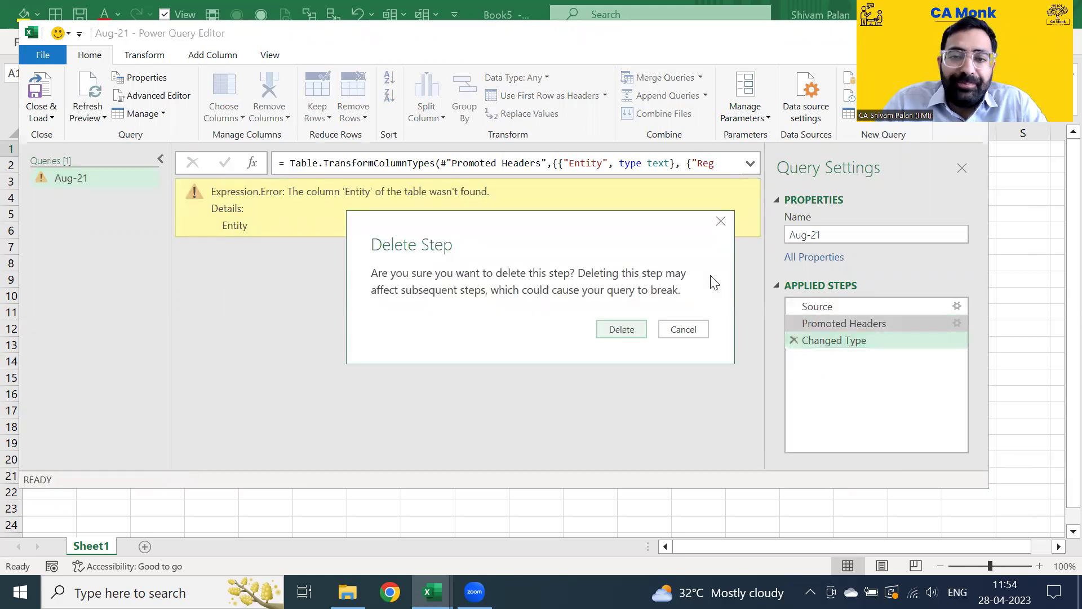
pyautogui.click(620, 328)
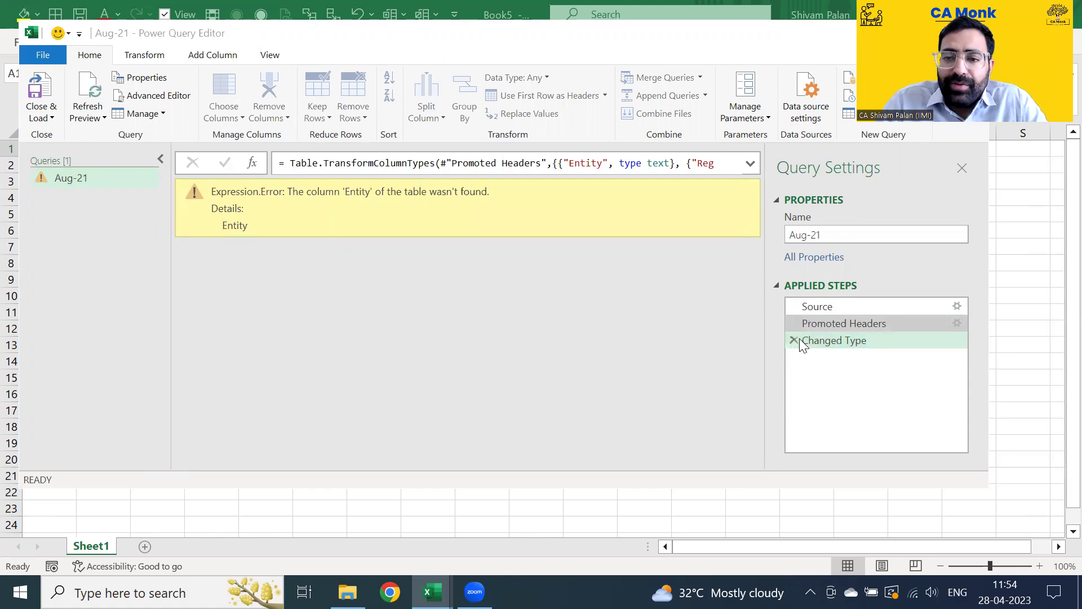
pyautogui.click(794, 325)
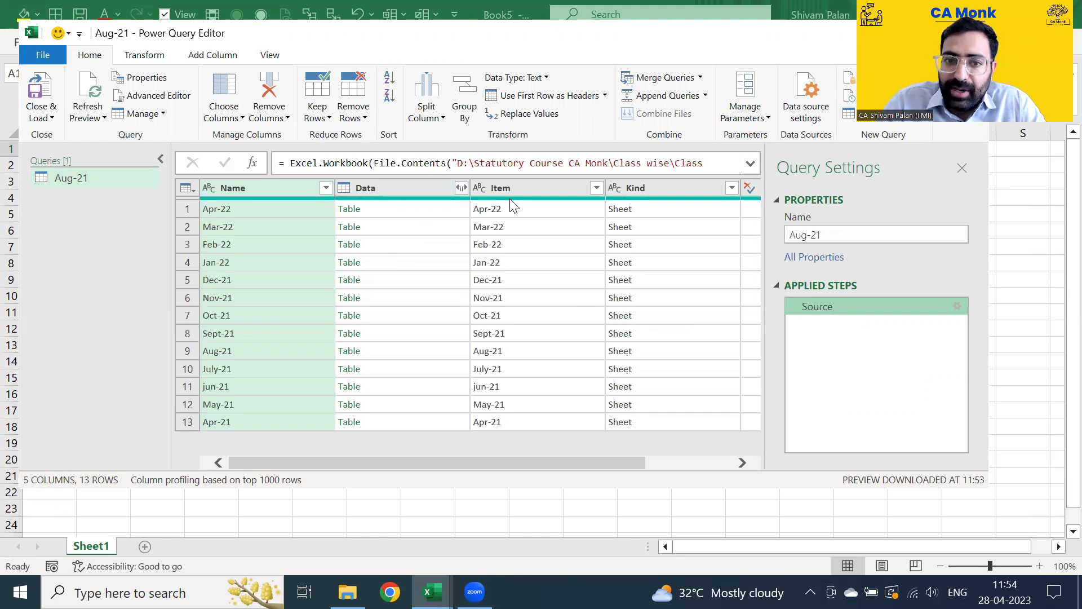
# Select the Item, Kind and Hidden columns together and remove them, keeping Name and Data.
pyautogui.click(522, 192)
pyautogui.hotkey('shift', 'Right')
pyautogui.hotkey('shift', 'Right')
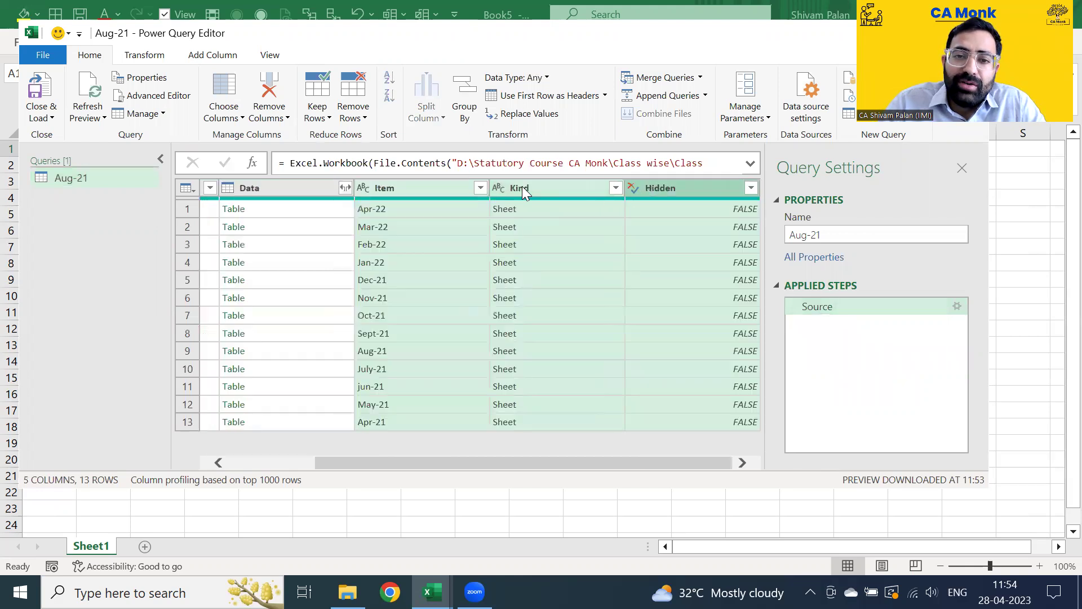
pyautogui.hotkey('shift', 'Left')
pyautogui.hotkey('shift', 'Left')
pyautogui.press('Left')
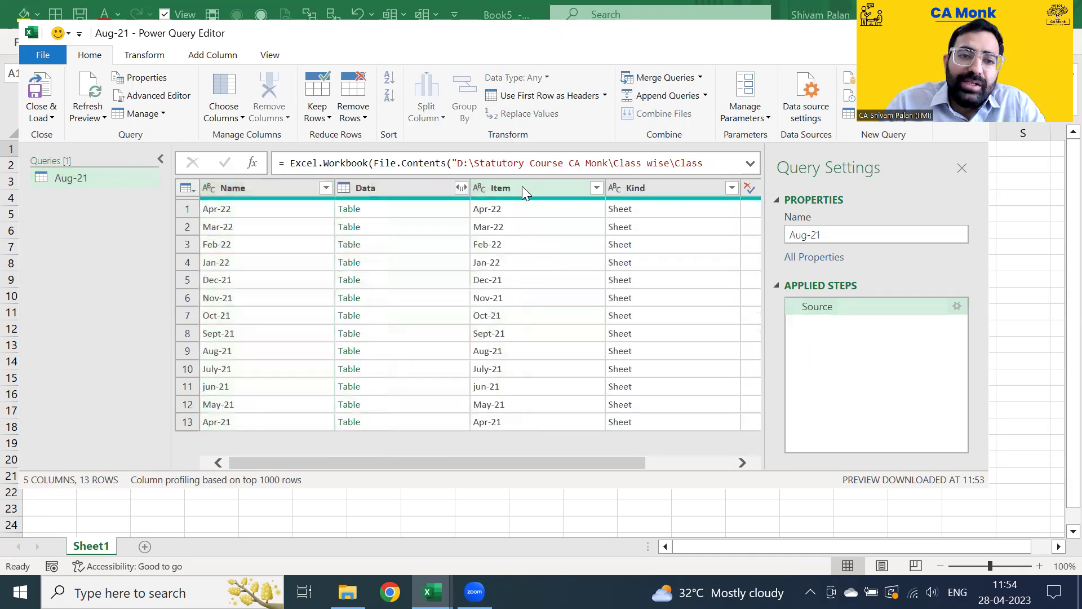
pyautogui.press('Left')
pyautogui.press('Right')
pyautogui.press('Right')
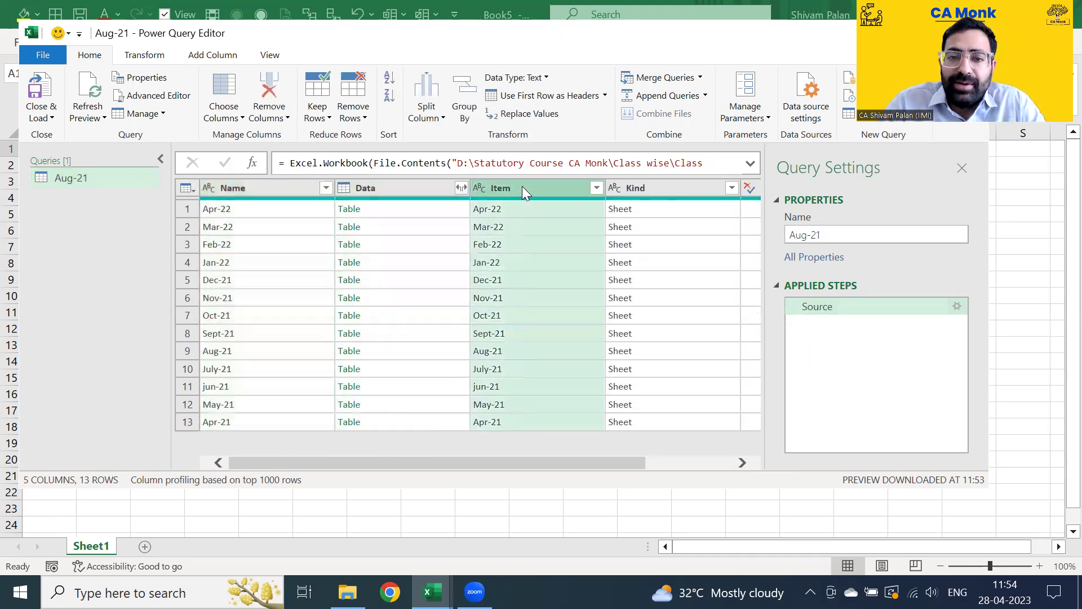
pyautogui.hotkey('shift', 'Right')
pyautogui.hotkey('shift', 'Right')
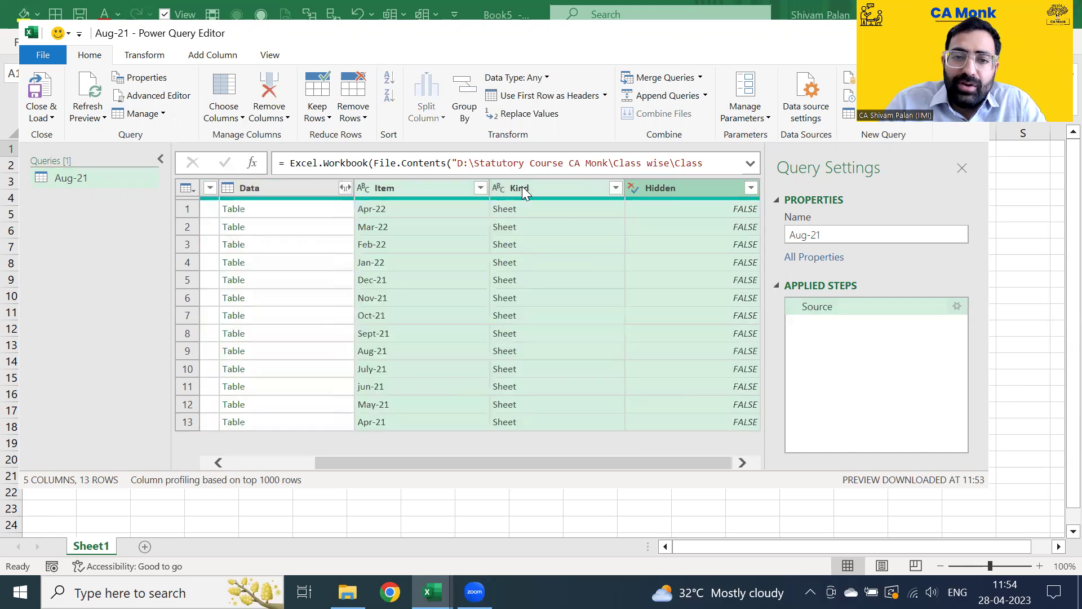
pyautogui.rightClick(522, 186)
pyautogui.click(546, 216)
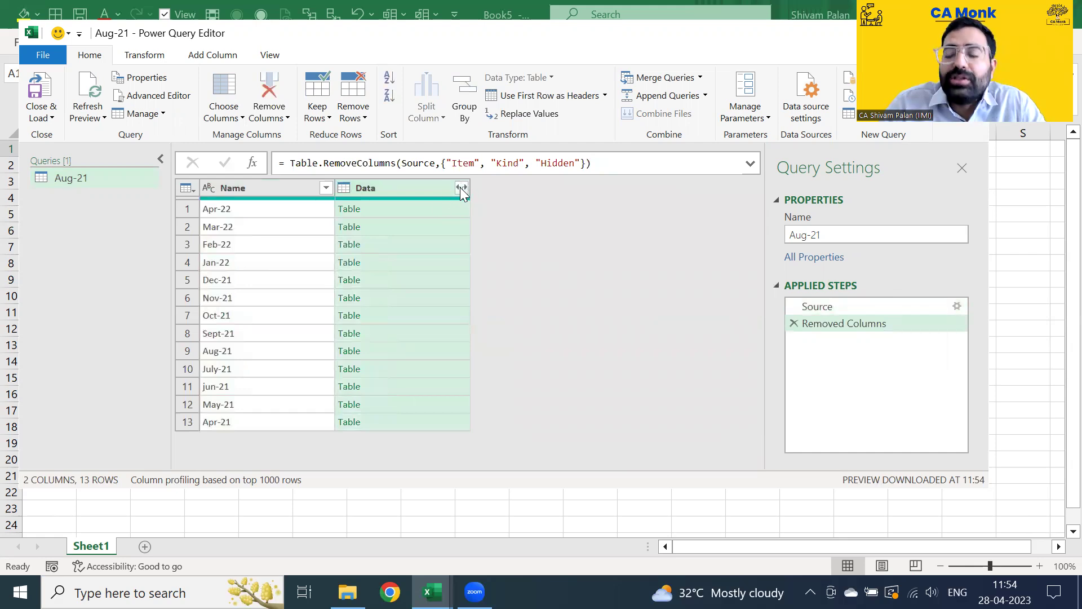
pyautogui.click(462, 188)
pyautogui.scroll(-2, 338, 313)
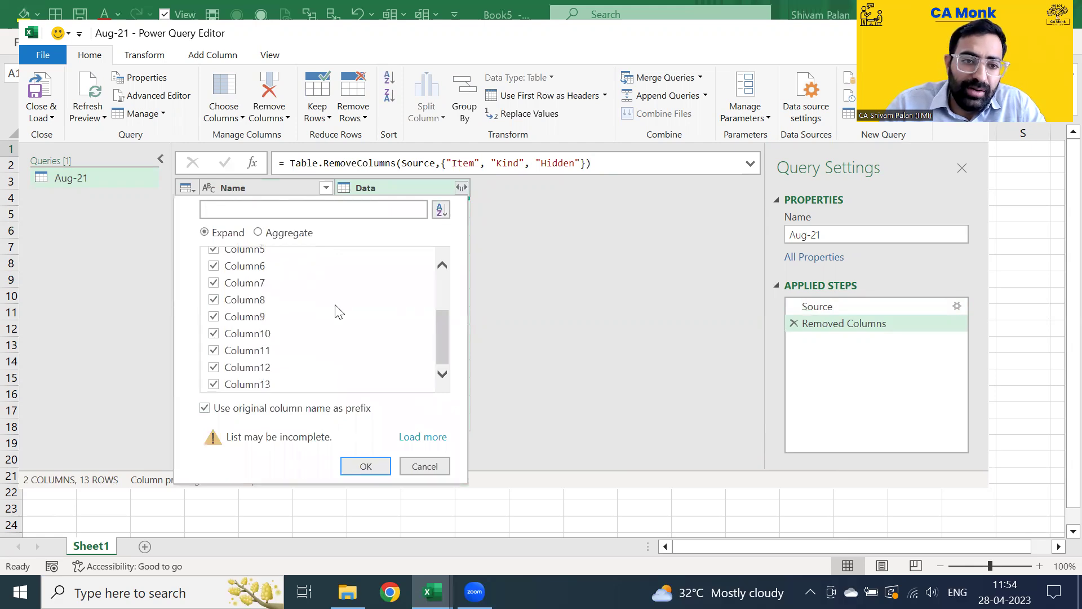
pyautogui.scroll(3, 317, 284)
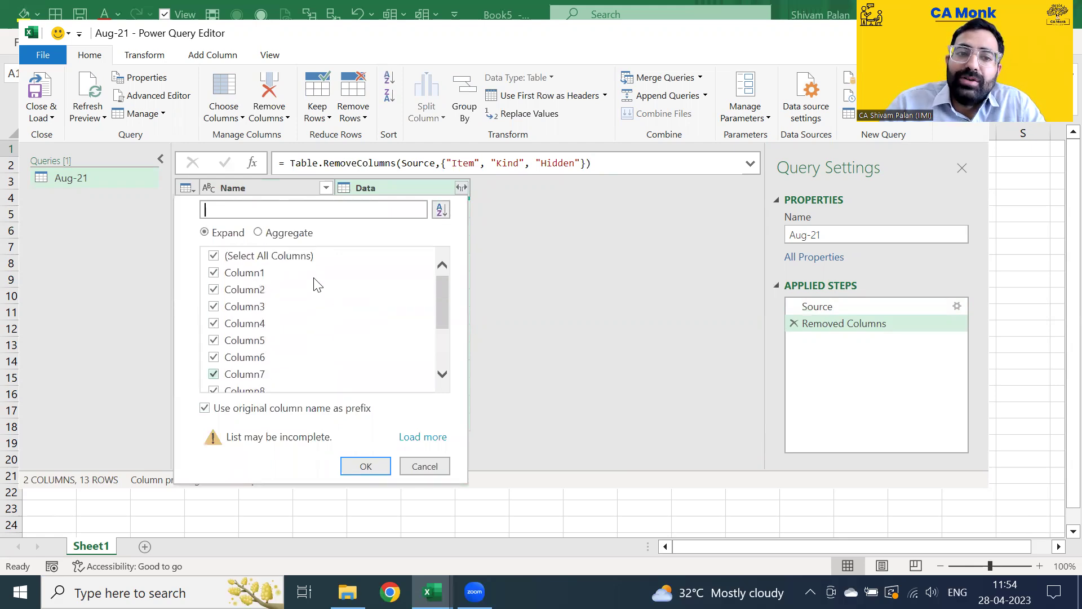
pyautogui.scroll(-2, 315, 284)
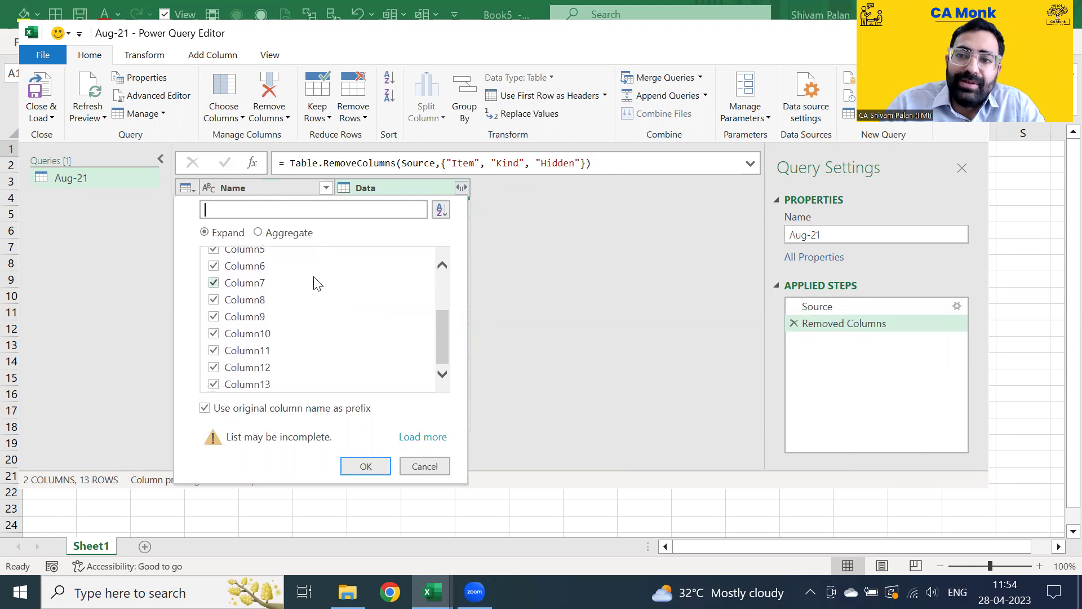
pyautogui.click(366, 466)
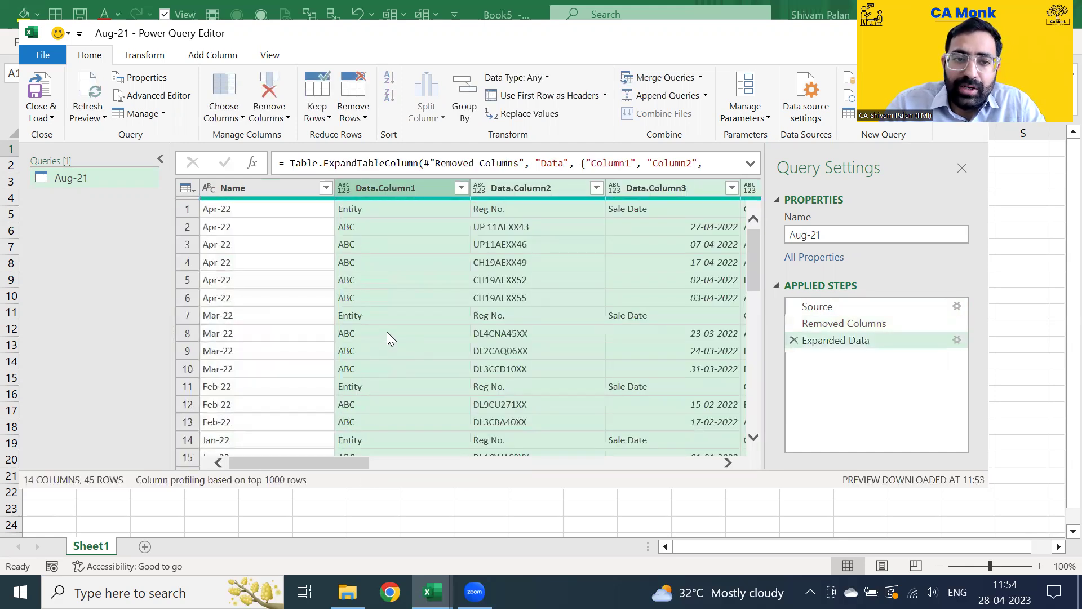
pyautogui.scroll(-10, 388, 333)
pyautogui.scroll(10, 387, 338)
pyautogui.scroll(-10, 386, 339)
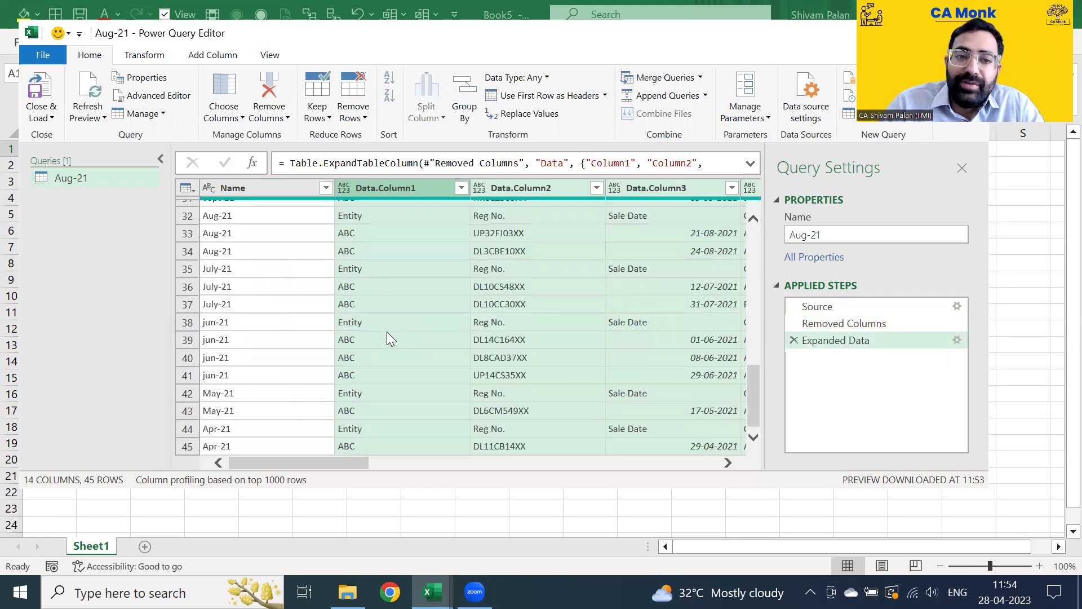
pyautogui.scroll(4, 387, 338)
pyautogui.scroll(6, 387, 332)
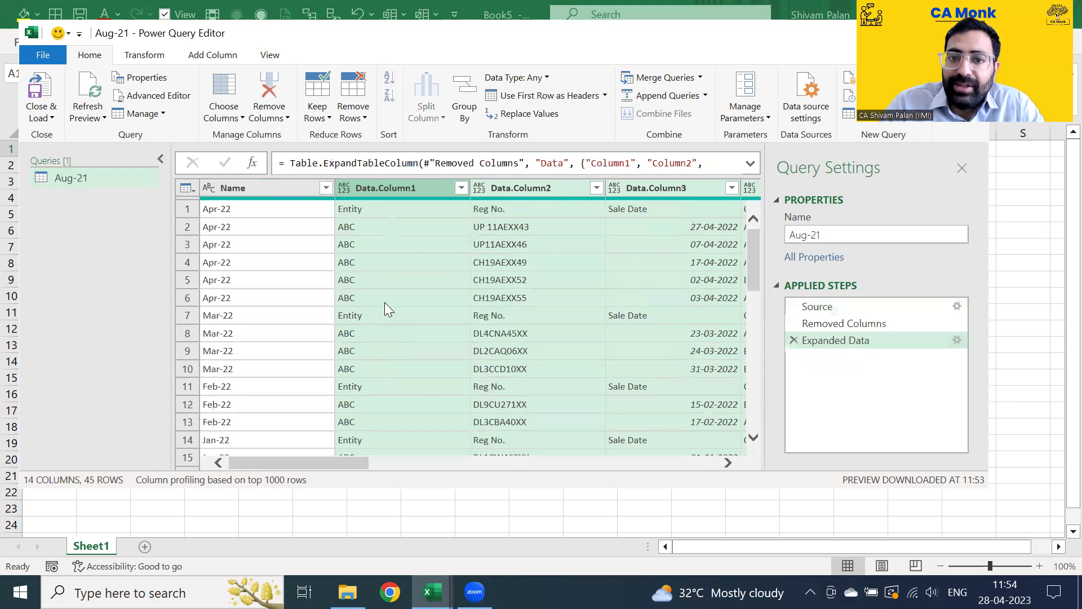
pyautogui.click(322, 207)
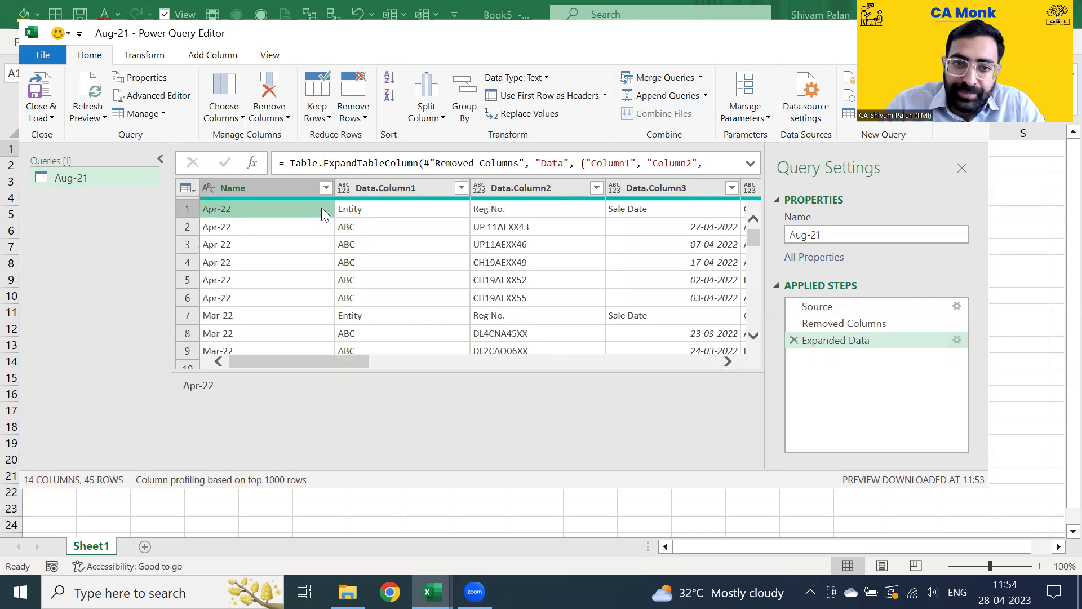
# Promote the query's first row to column headers.
pyautogui.press('Right')
pyautogui.press('Right')
pyautogui.press('Right')
pyautogui.press('Right')
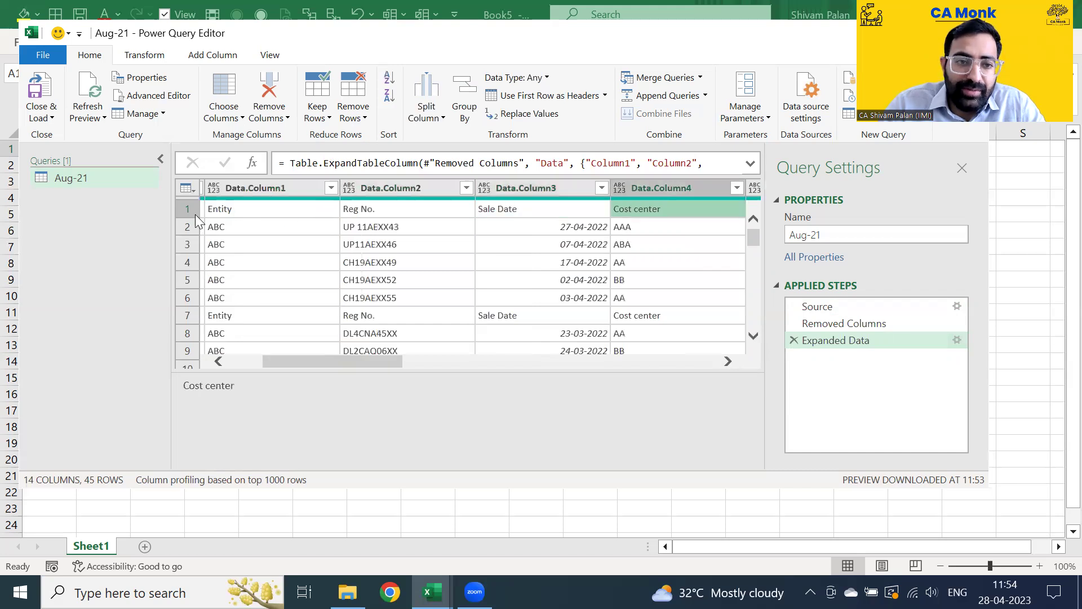
pyautogui.click(187, 216)
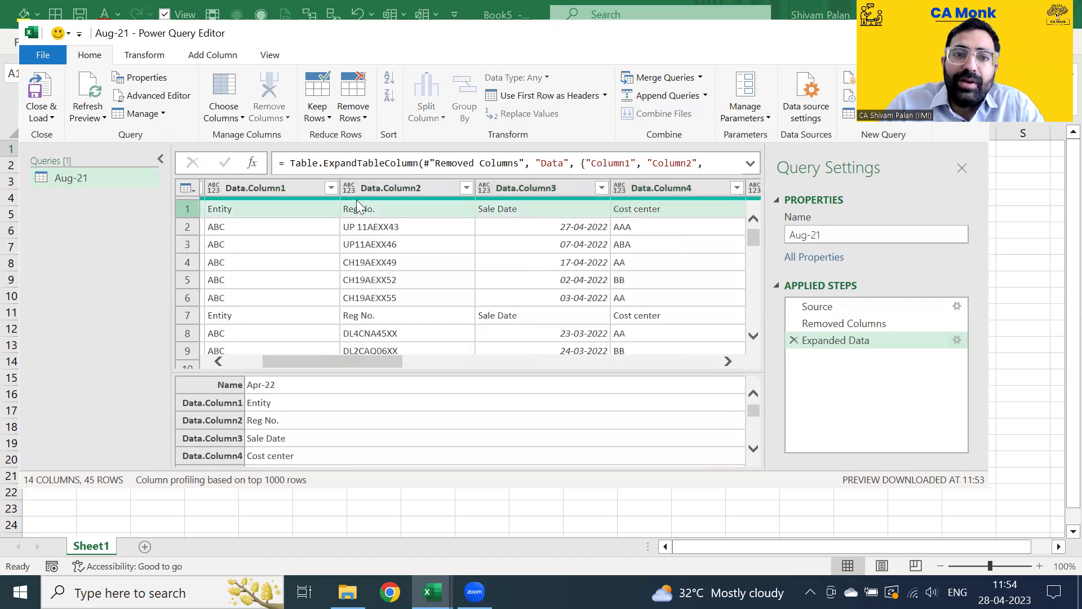
pyautogui.click(513, 97)
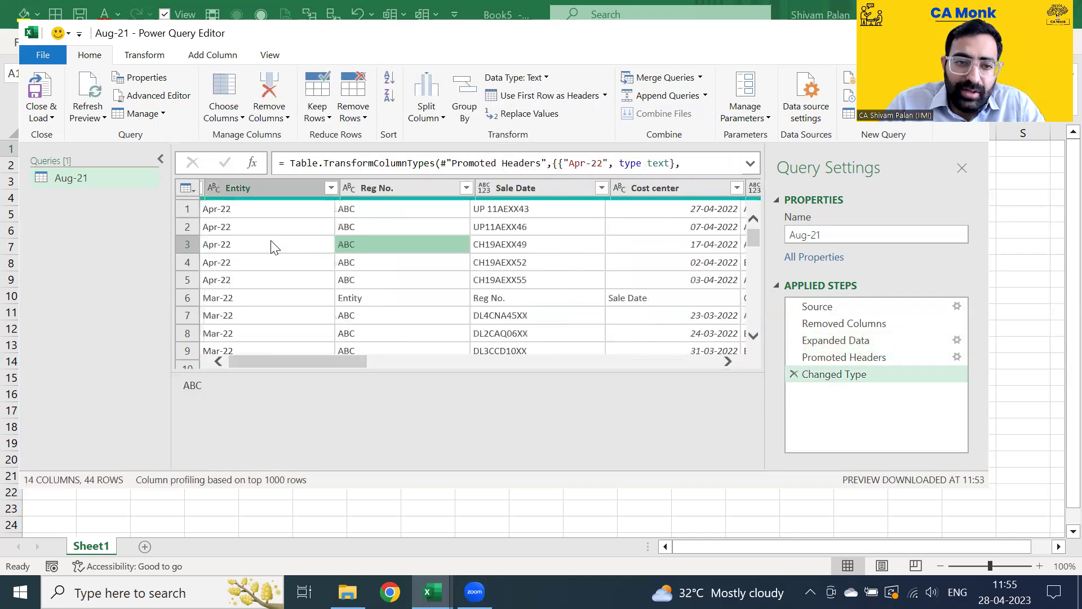
# Rename the Apr-22 column to Month and check its values down to the repeated Entity row.
pyautogui.click(281, 186)
pyautogui.doubleClick(281, 186)
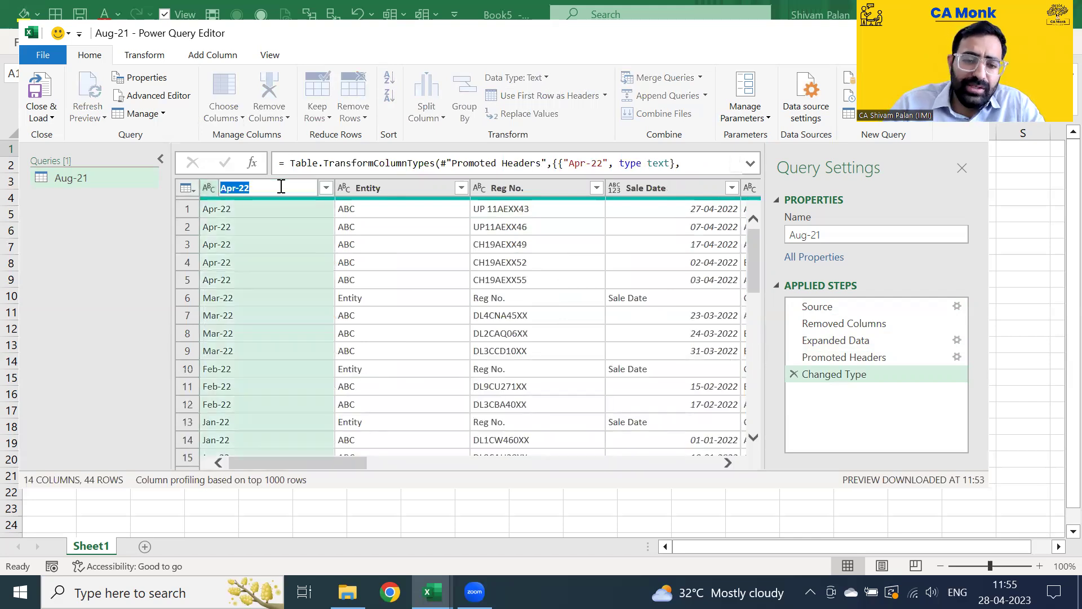
pyautogui.write('Month')
pyautogui.press('Return')
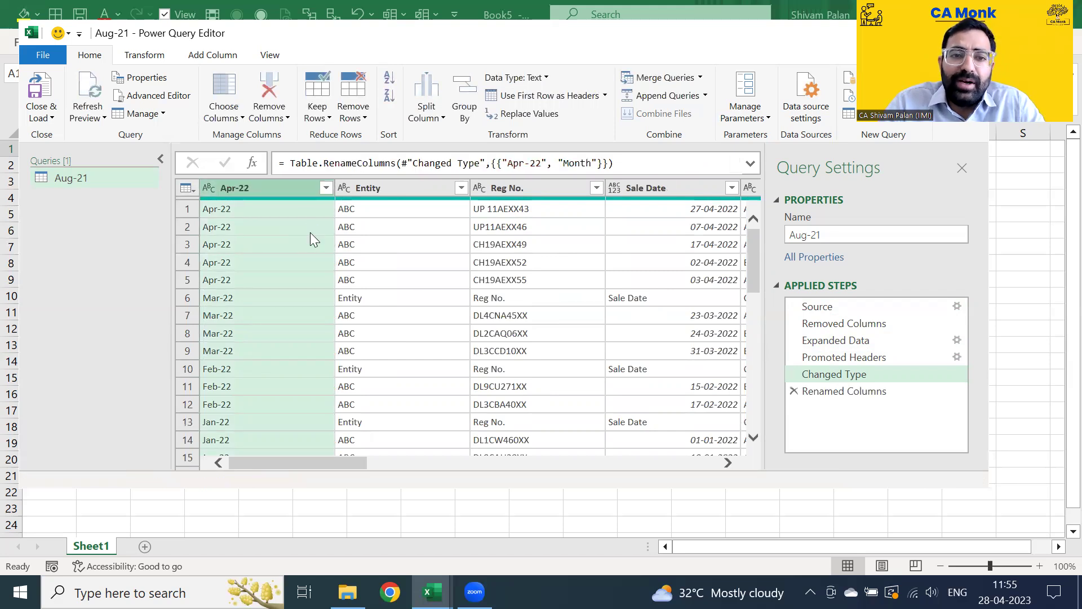
pyautogui.click(330, 214)
pyautogui.press('Down')
pyautogui.press('Down')
pyautogui.press('Right')
pyautogui.press('Down')
pyautogui.press('Down')
pyautogui.press('Down')
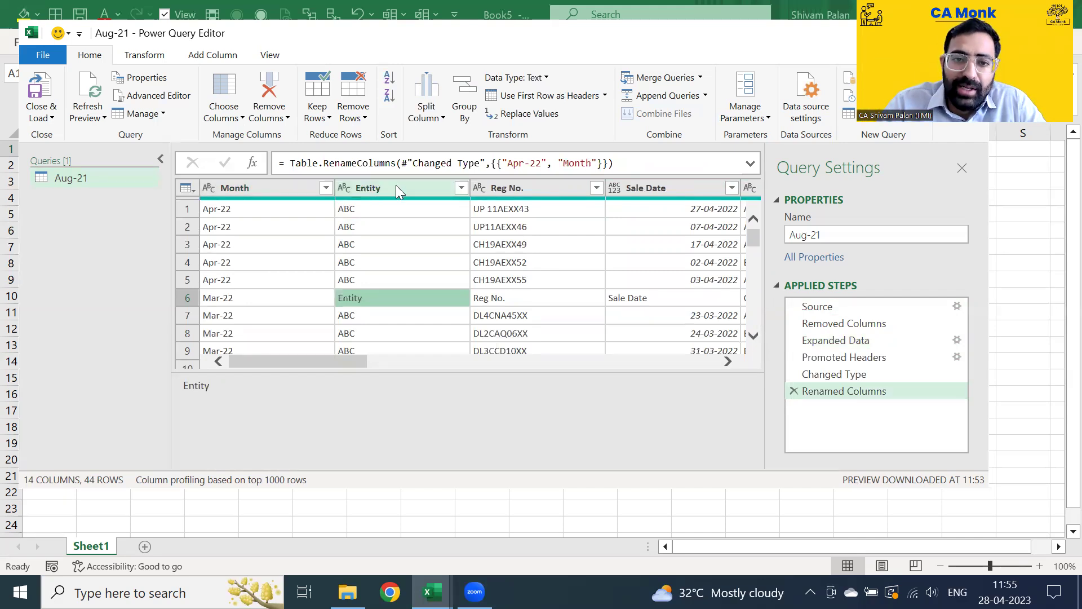
# Filter the Entity column to keep only ABC, removing the repeated header rows.
pyautogui.click(395, 189)
pyautogui.click(461, 188)
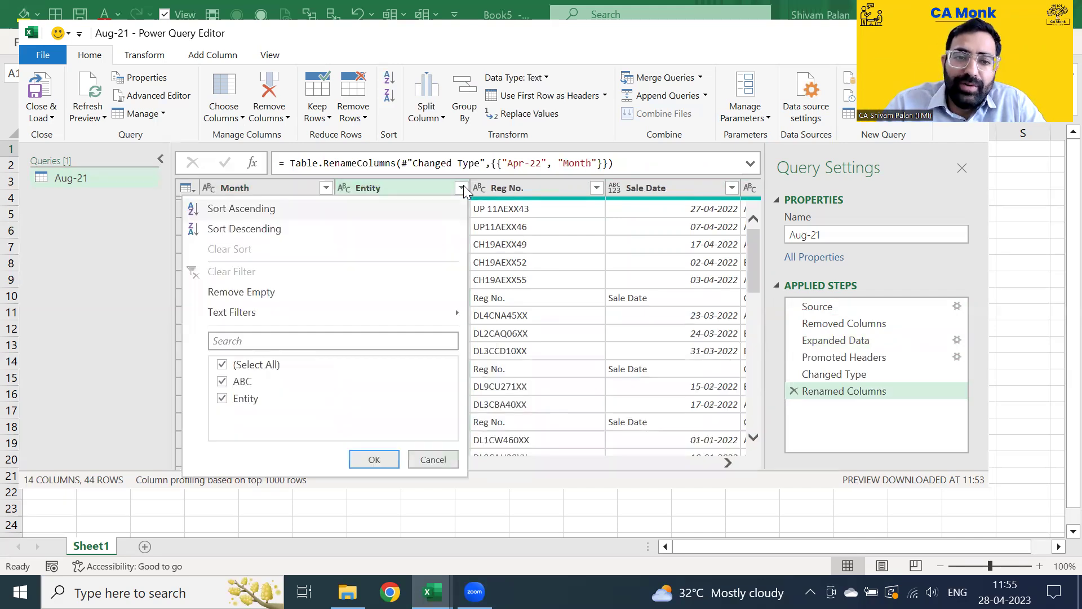
pyautogui.click(282, 400)
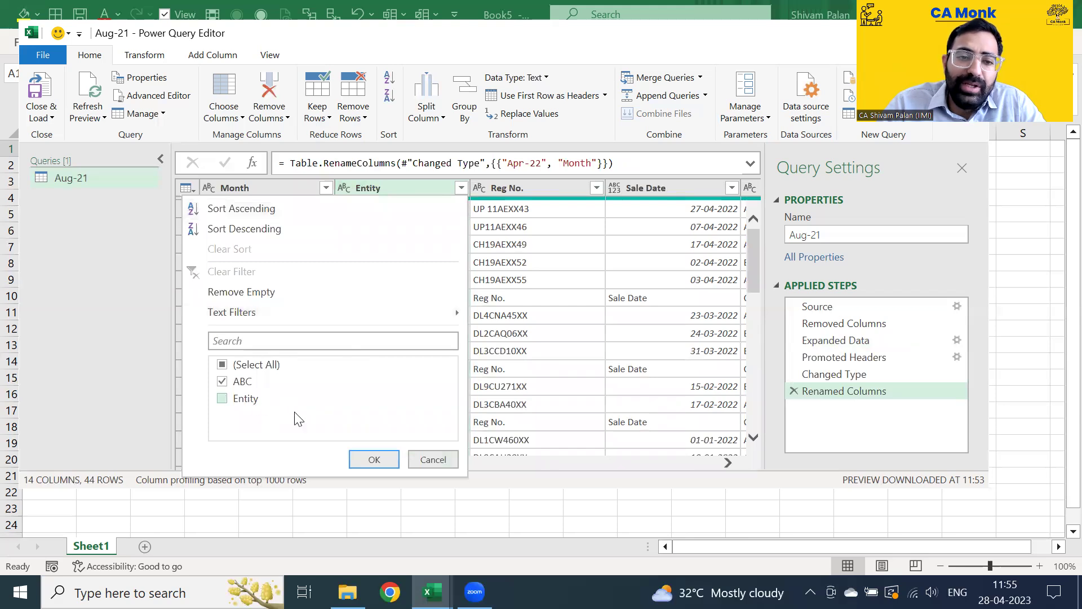
pyautogui.click(372, 459)
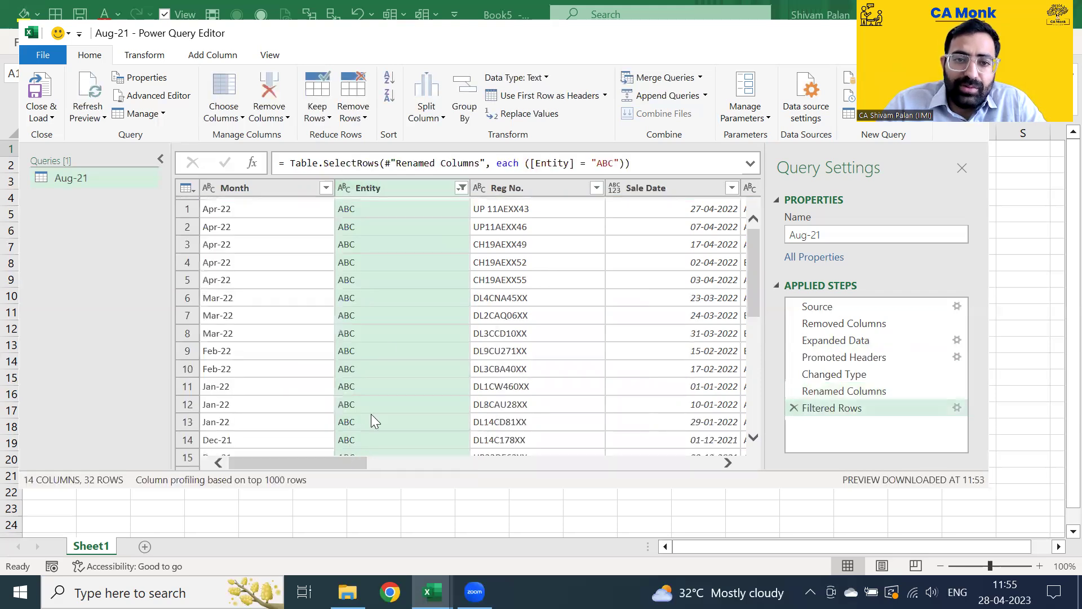
pyautogui.scroll(-6, 389, 331)
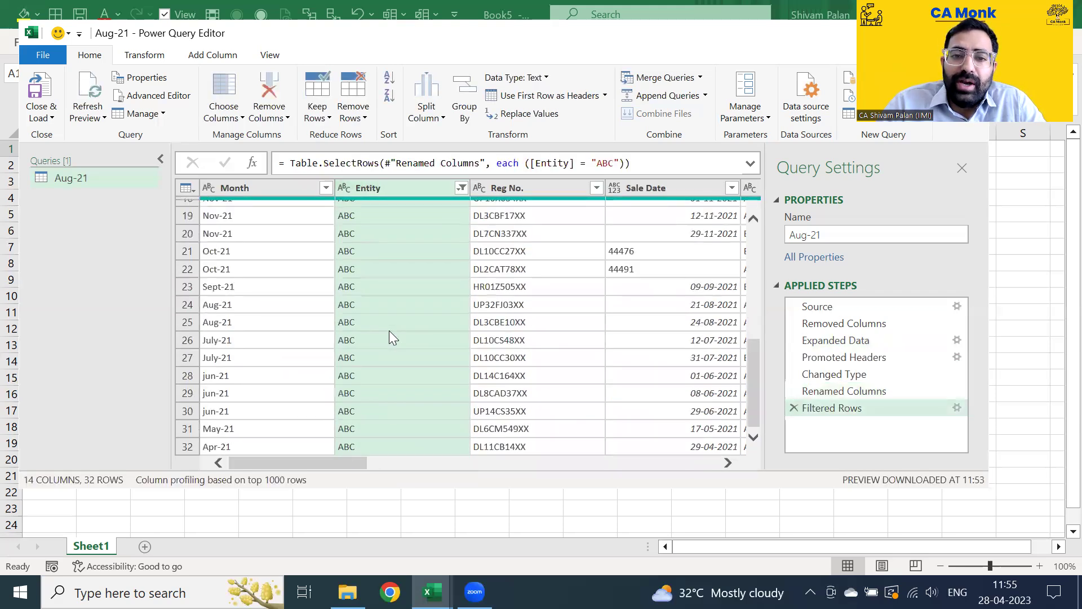
pyautogui.scroll(6, 389, 330)
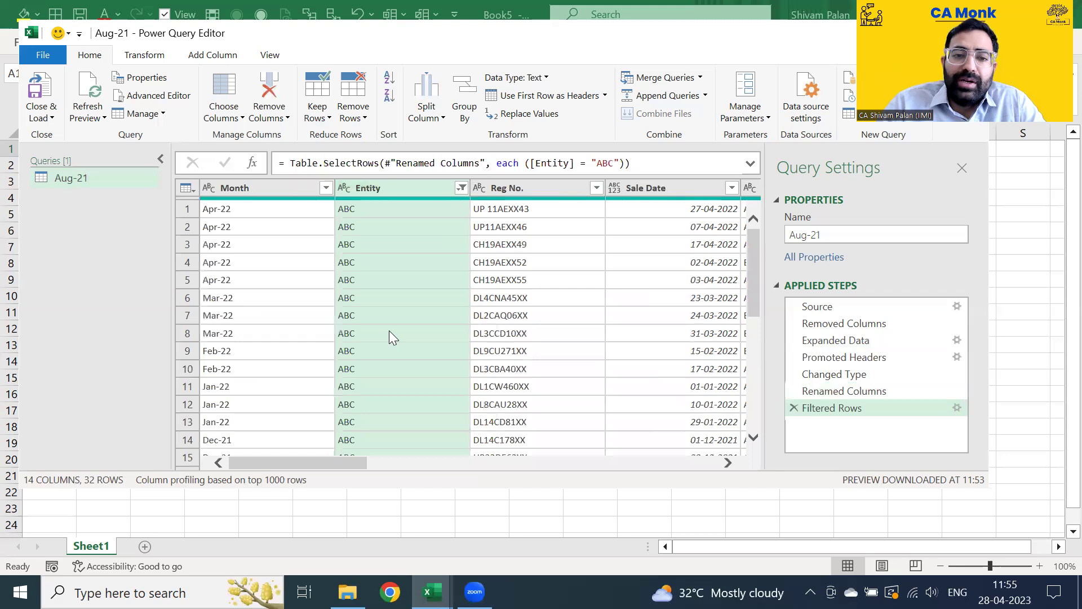
pyautogui.scroll(-6, 389, 331)
pyautogui.scroll(6, 389, 331)
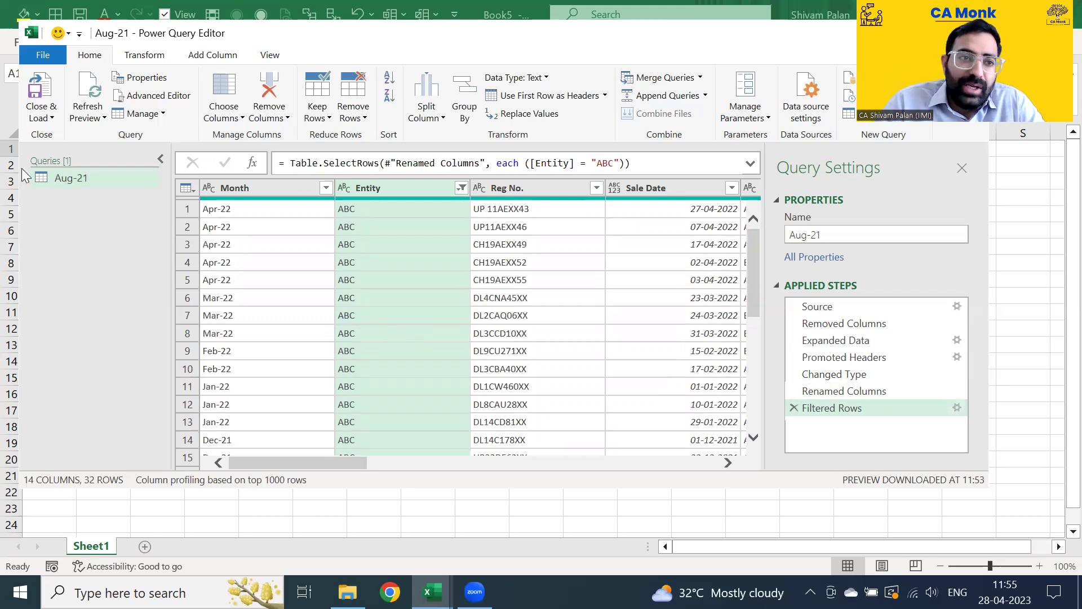
# Load the query with Close & Load and confirm the Month column holds 32 rows.
pyautogui.click(44, 88)
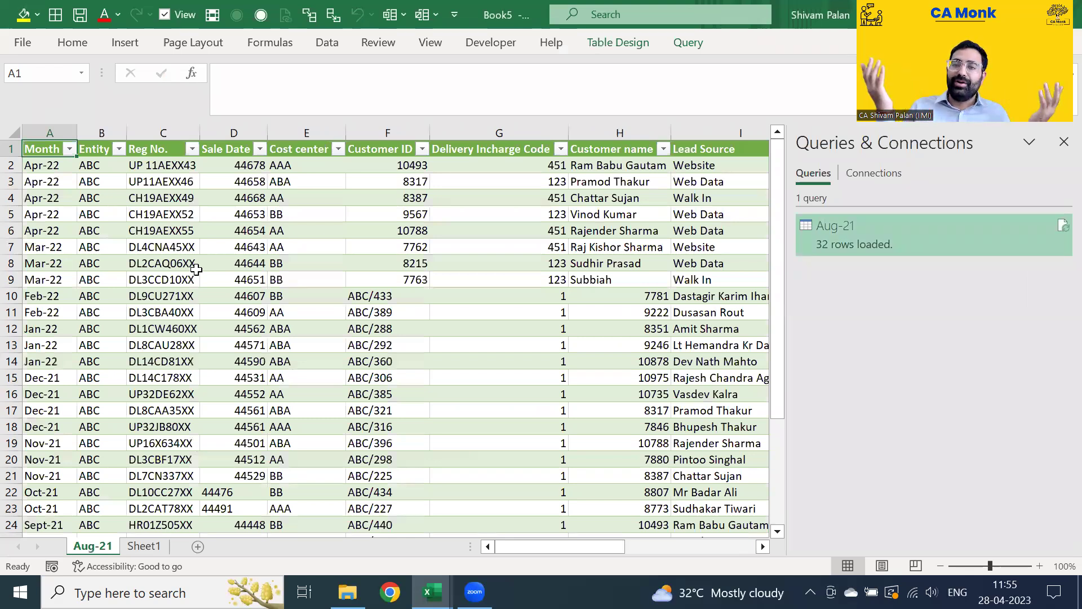
pyautogui.press('Down')
pyautogui.hotkey('ctrl', 'shift', 'Down')
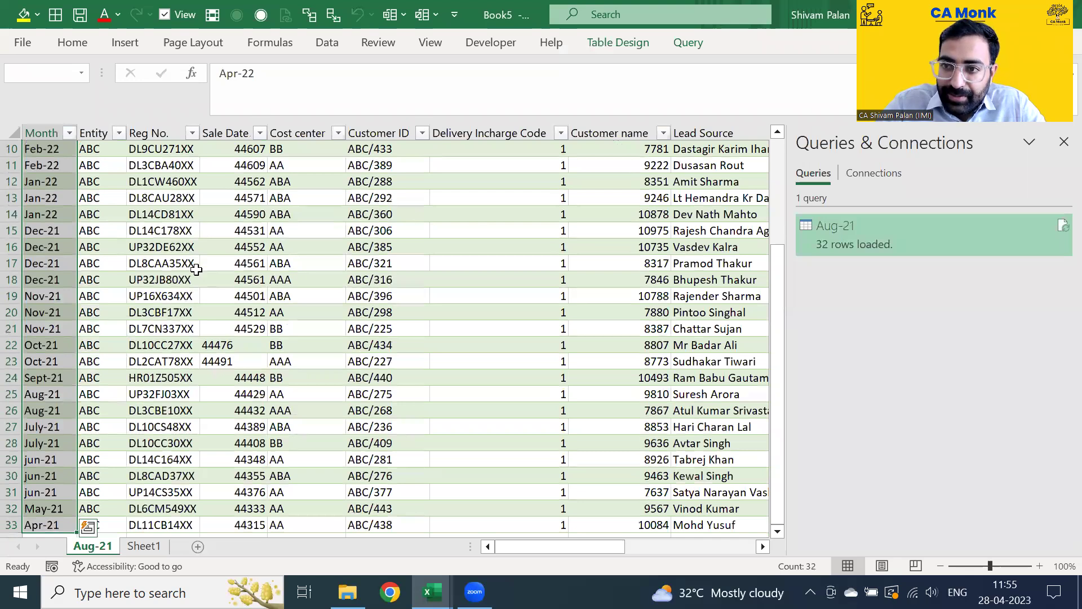
pyautogui.hotkey('ctrl', 'Up')
pyautogui.hotkey('ctrl', 'shift', 'Right')
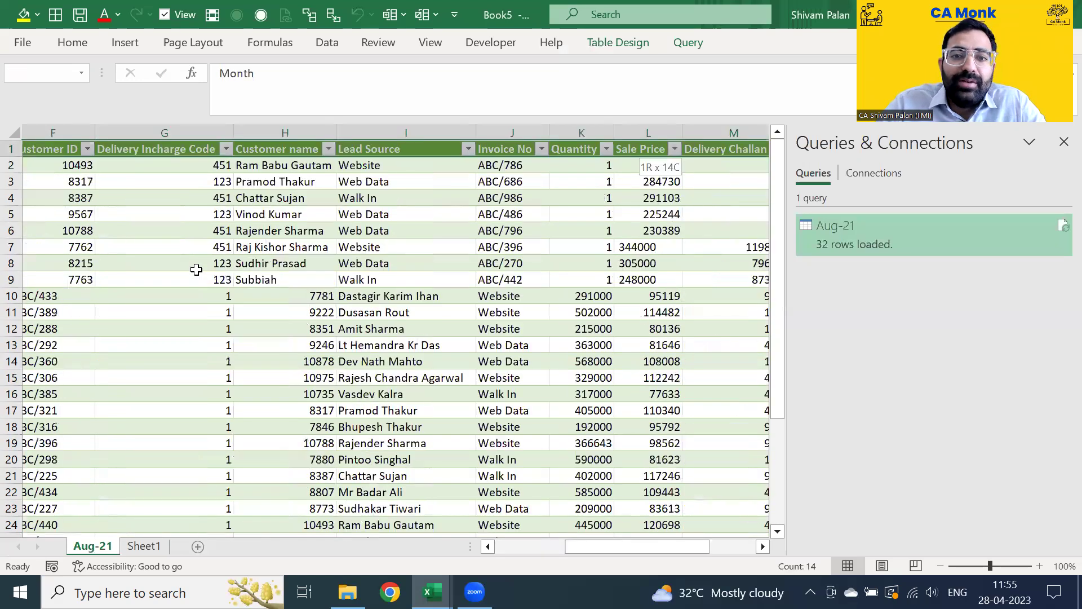
pyautogui.hotkey('ctrl', 'Home')
# Inspect the first data row's values and the Customer ID column down to the table's last row.
pyautogui.press('Down')
pyautogui.press('Right')
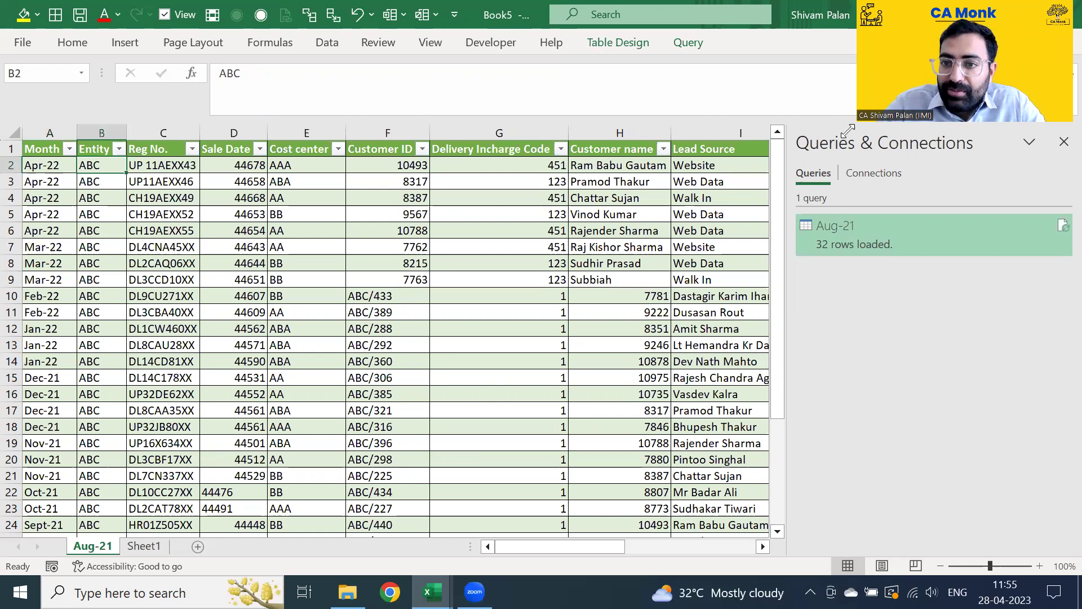
pyautogui.press('Up')
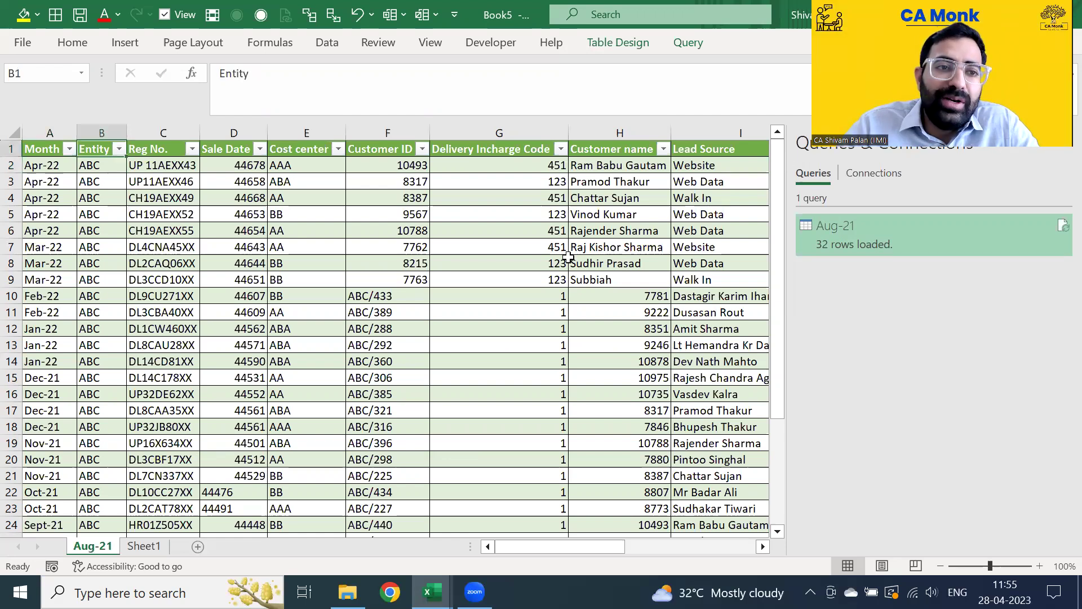
pyautogui.press('Left')
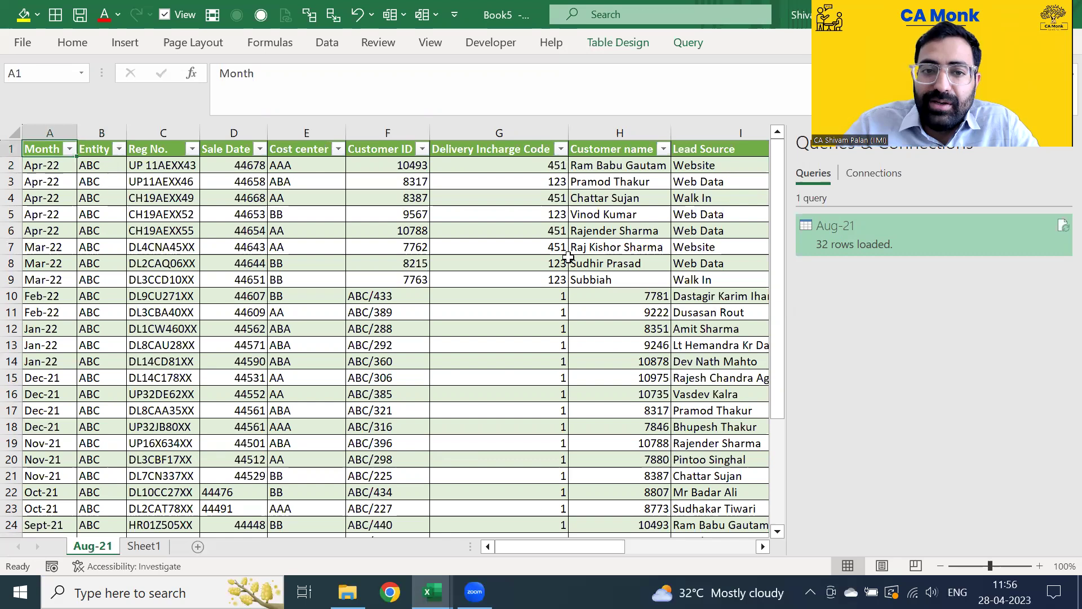
pyautogui.press('Down')
pyautogui.press('Right')
pyautogui.press('Right')
pyautogui.press('Right')
pyautogui.press('Right')
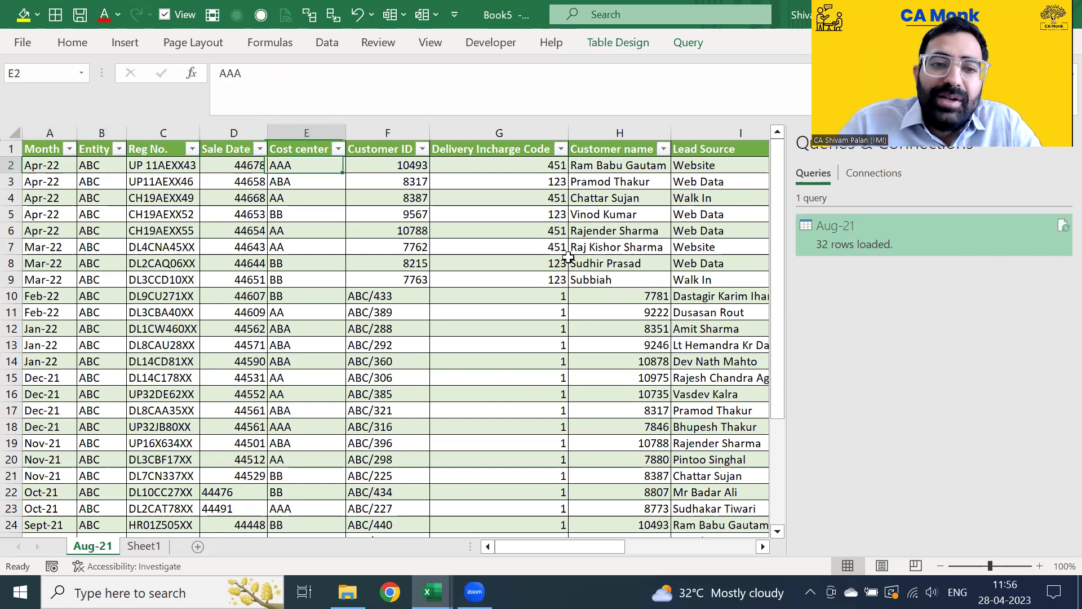
pyautogui.press('Down')
pyautogui.press('Right')
pyautogui.hotkey('ctrl', 'Down')
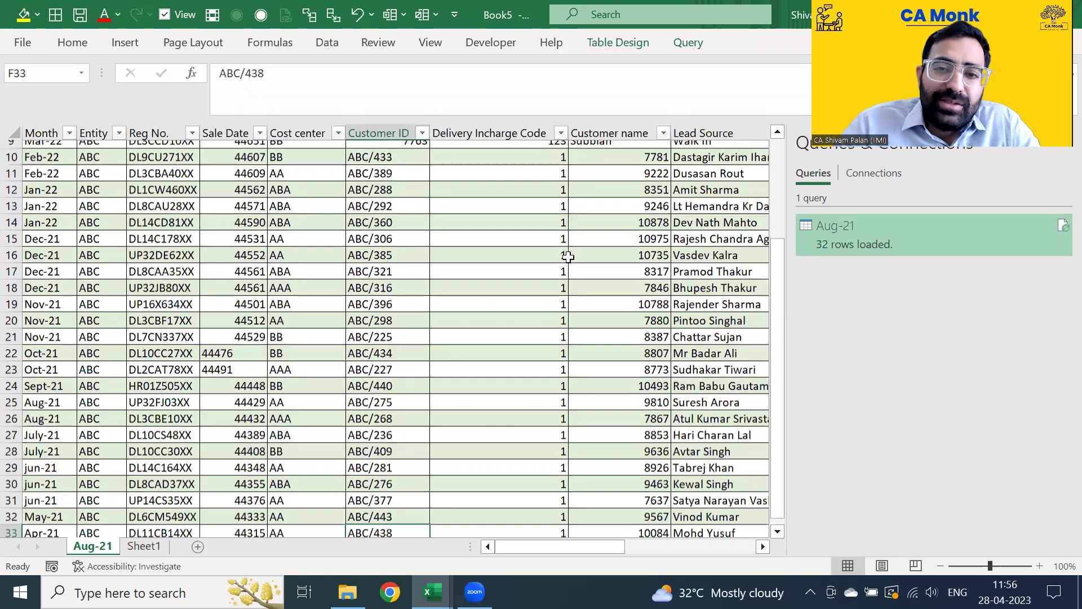
pyautogui.hotkey('ctrl', 'Up')
pyautogui.press('Left')
pyautogui.press('Left')
pyautogui.press('Left')
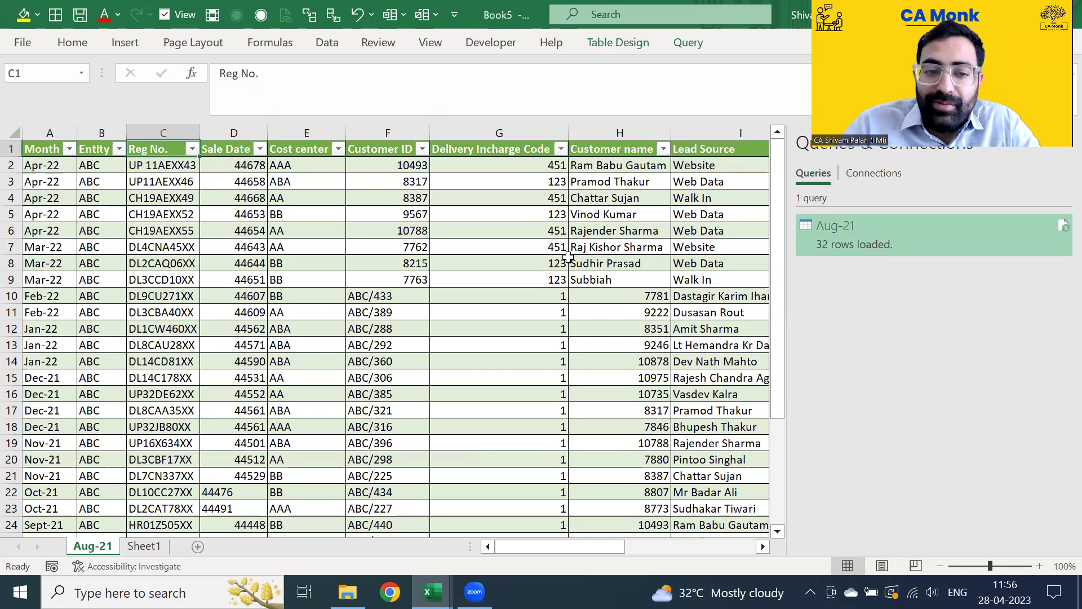